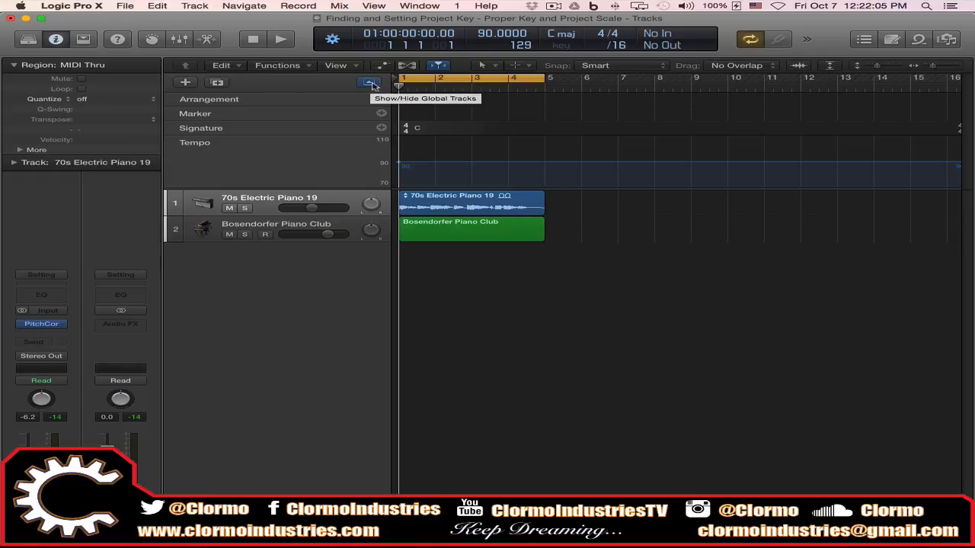
- Hide the global tracks above the track list
{"action": "left_click", "coordinate": [371, 83]}
{"action": "left_click", "coordinate": [371, 83]}
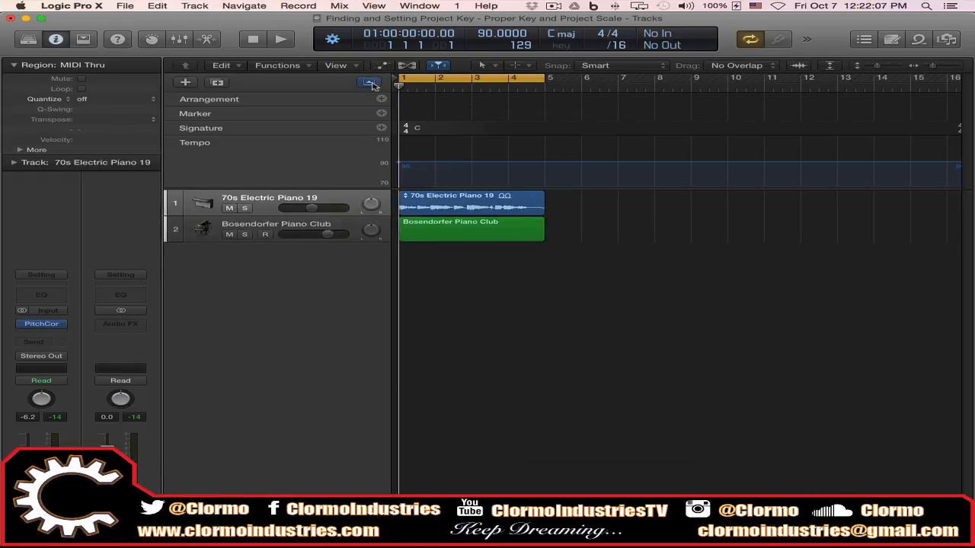
{"action": "left_click", "coordinate": [371, 83]}
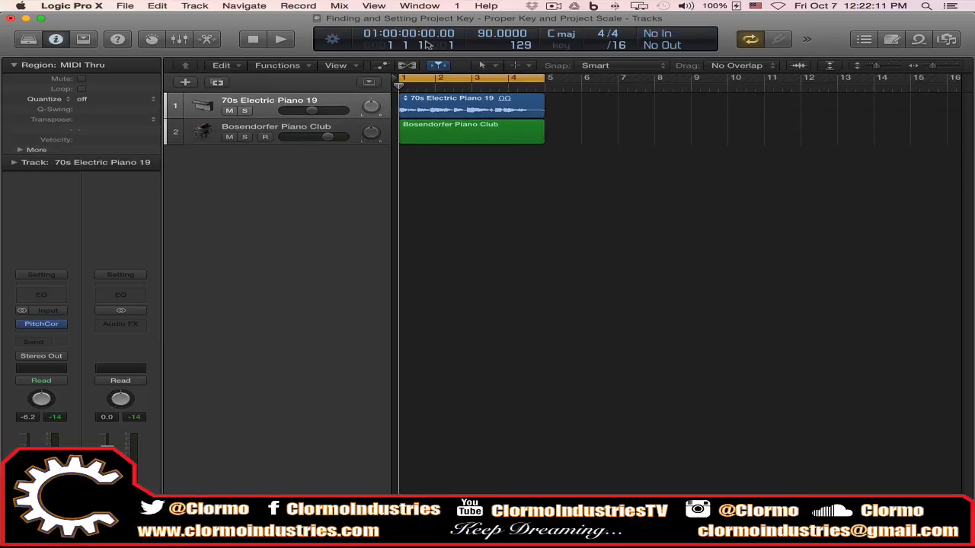
- Set the LCD to Custom mode and confirm the control bar customization with Key Signature included in the display
{"action": "left_click", "coordinate": [335, 41]}
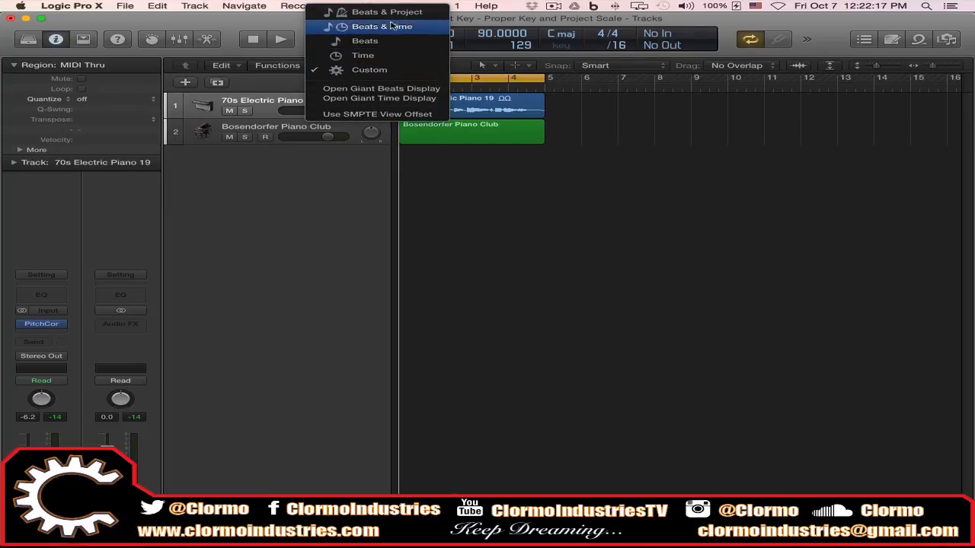
{"action": "left_click", "coordinate": [384, 70]}
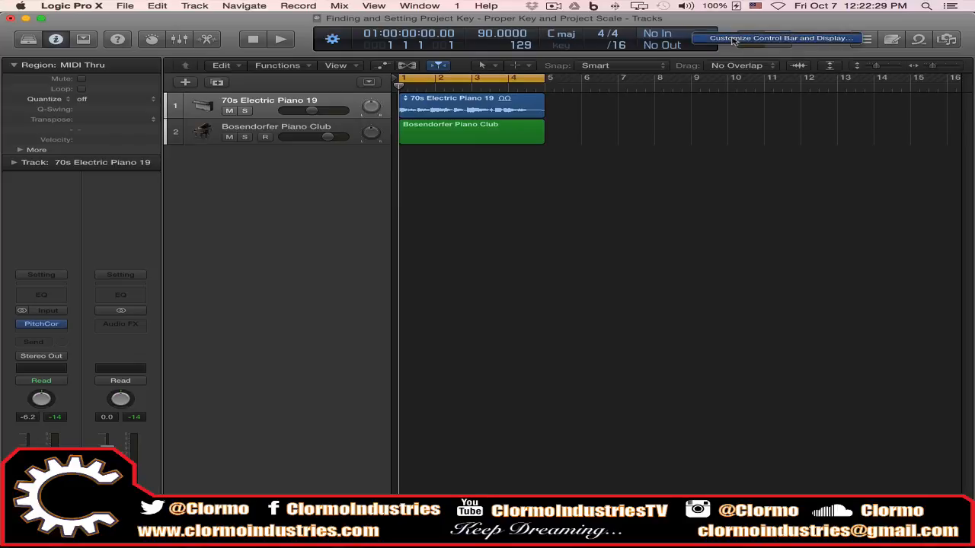
{"action": "left_click", "coordinate": [768, 40]}
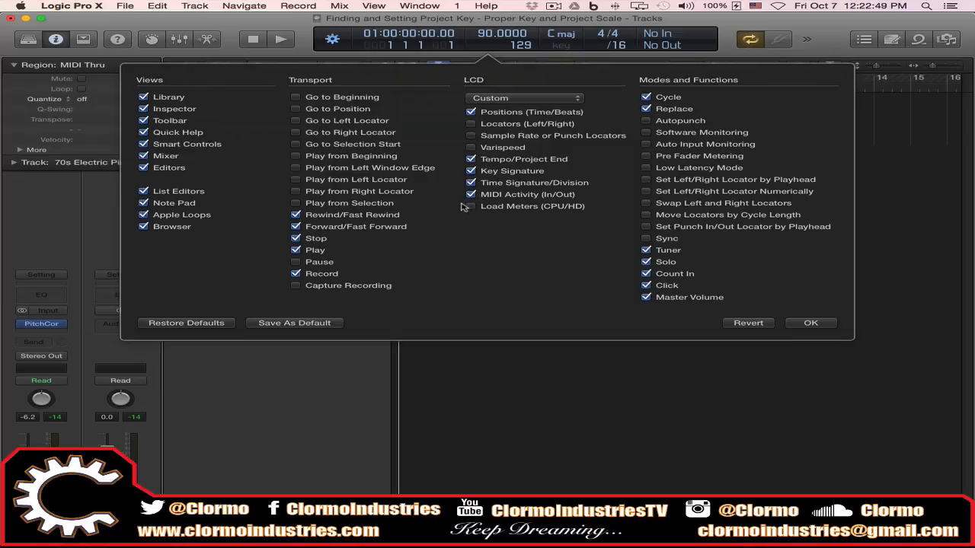
{"action": "left_click", "coordinate": [826, 323]}
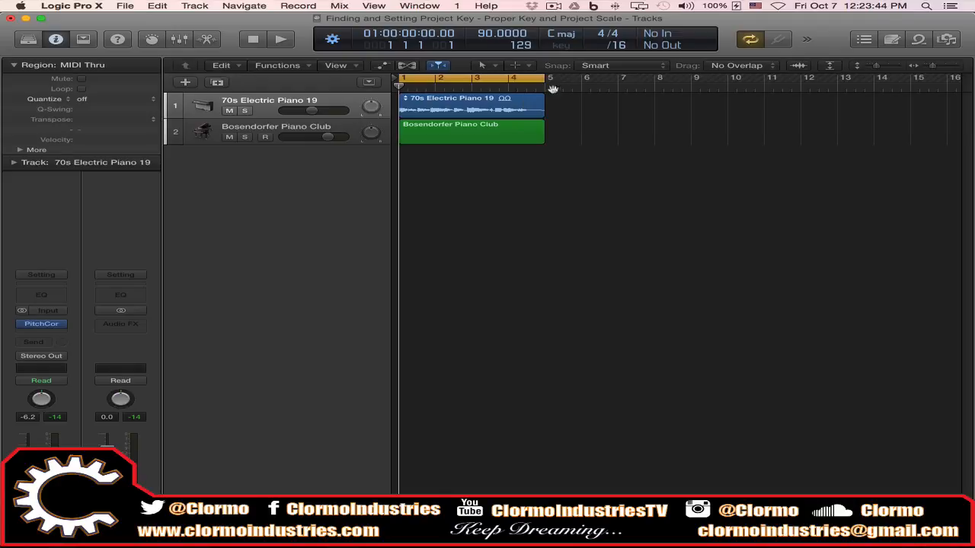
- Check the key of the 70s Electric Piano 19 loop in the Apple Loops browser, leaving the browser closed
{"action": "left_click", "coordinate": [918, 39]}
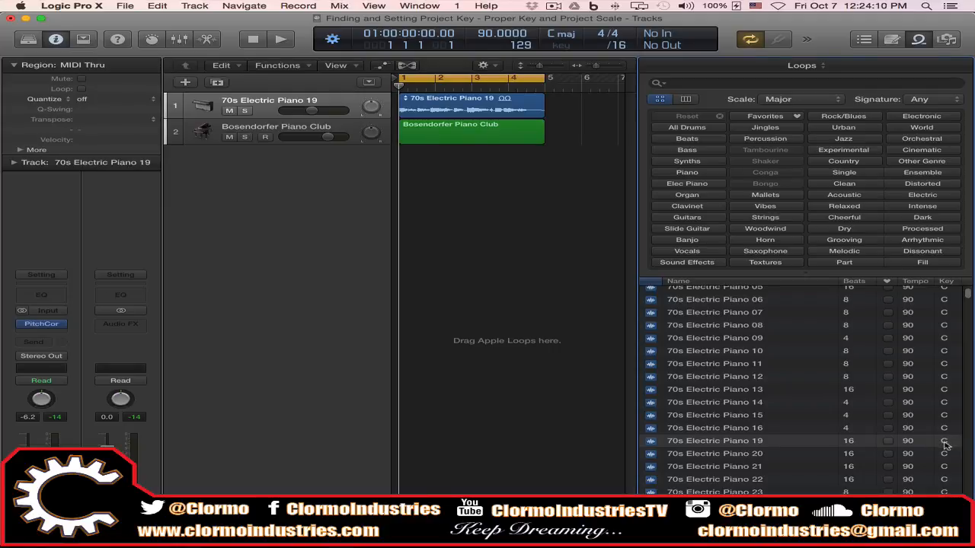
{"action": "left_click", "coordinate": [919, 39]}
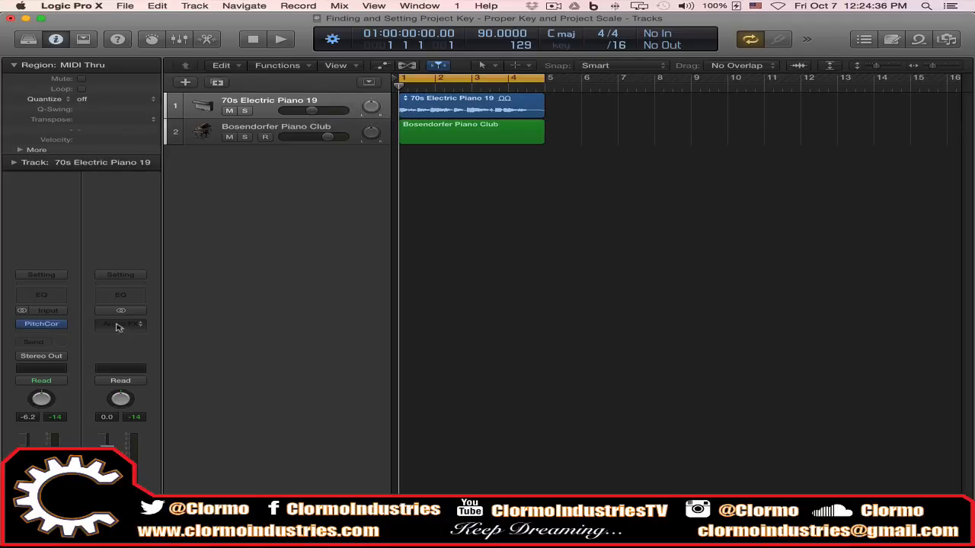
- Insert a Pitch Correction plug-in on the 70s Electric Piano 19 track's audio effect slot
{"action": "left_click", "coordinate": [62, 327]}
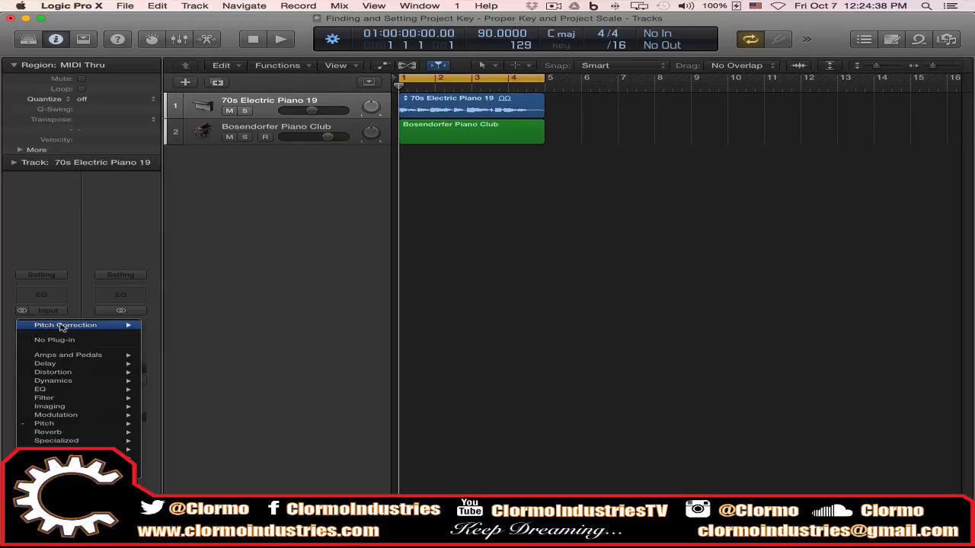
{"action": "mouse_move", "coordinate": [65, 425]}
{"action": "mouse_move", "coordinate": [185, 425]}
{"action": "left_click", "coordinate": [297, 423]}
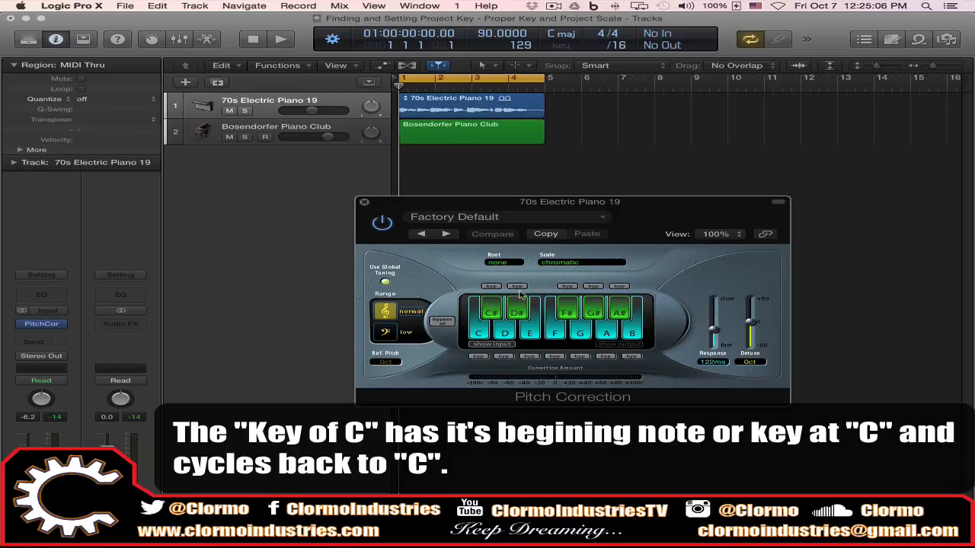
- Audition the electric piano loop through Pitch Correction and bypass the plug-in, ending with the playhead at the project start
{"action": "key", "text": "space"}
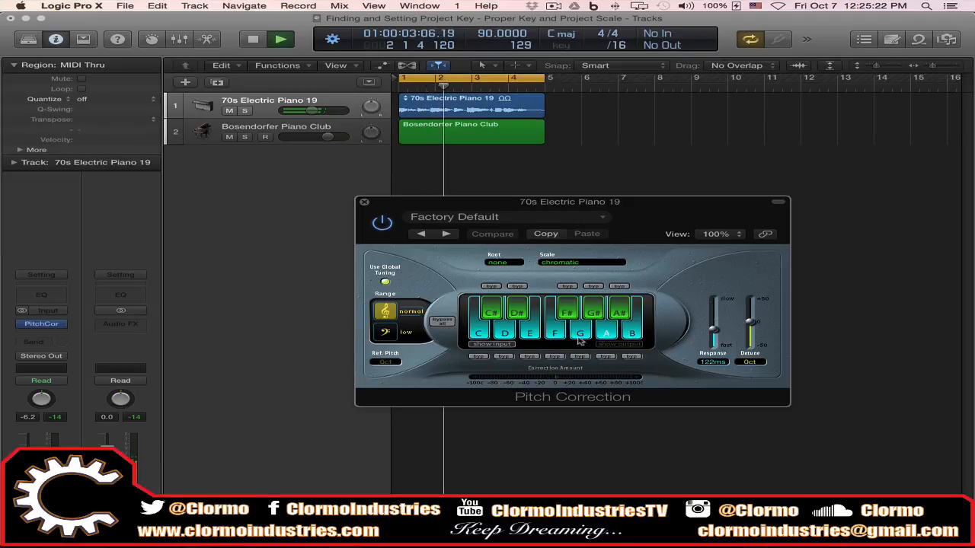
{"action": "key", "text": "space"}
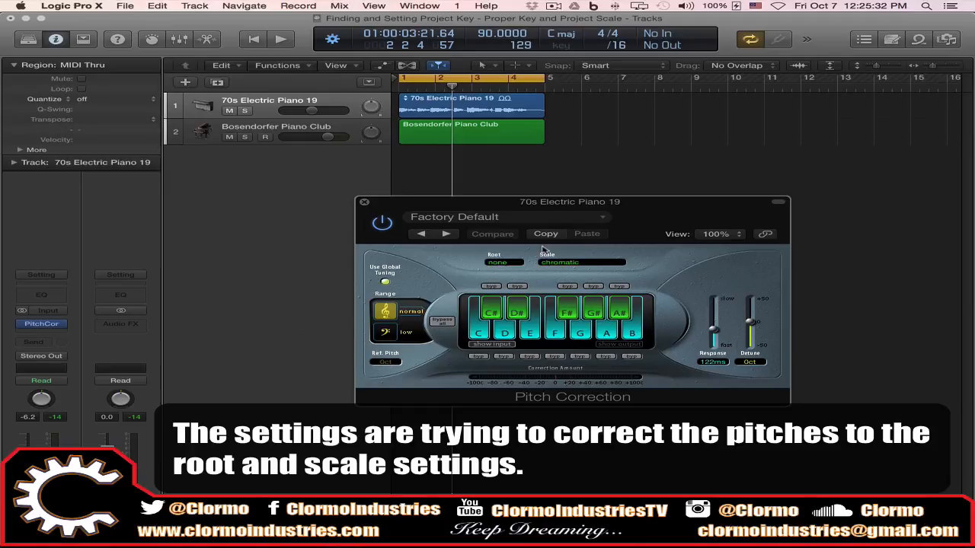
{"action": "key", "text": "space"}
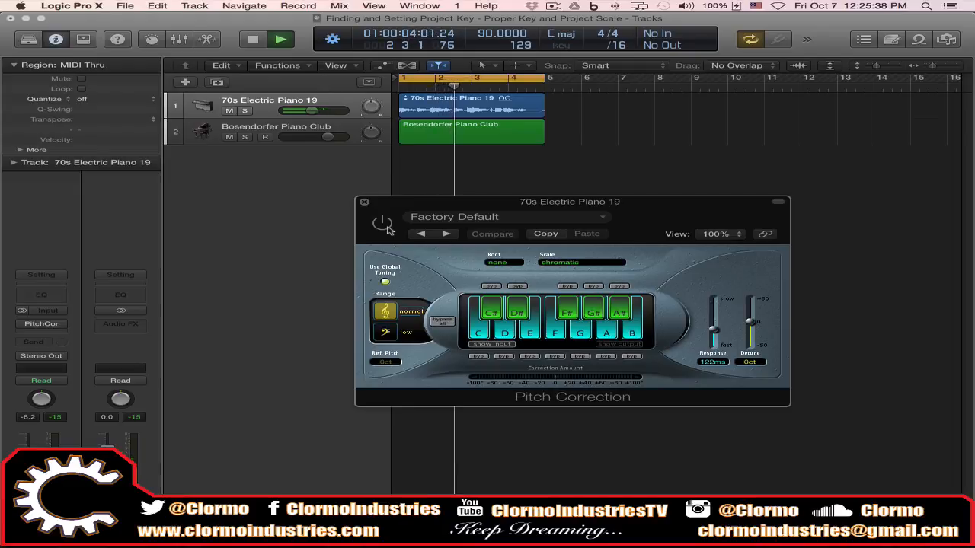
{"action": "key", "text": "space"}
{"action": "key", "text": "Return"}
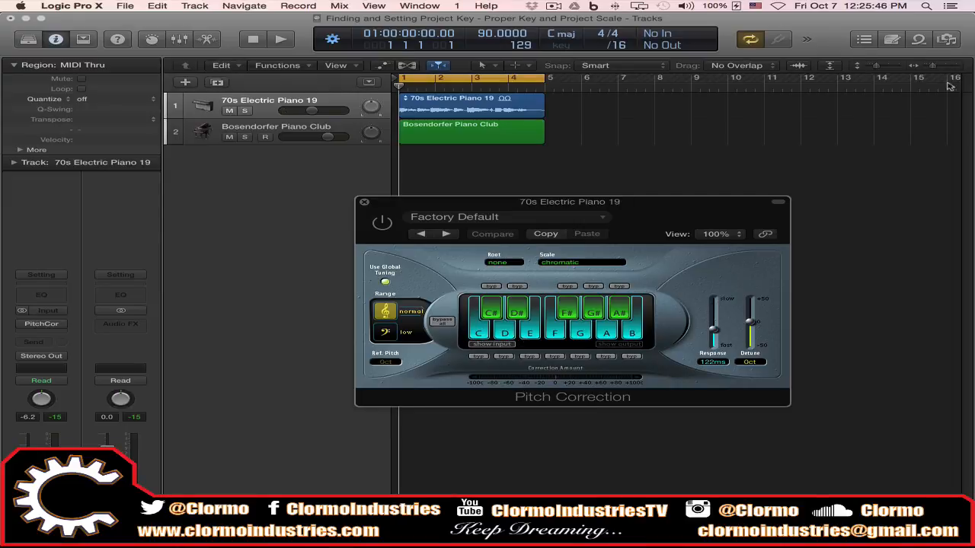
- Check the scale filter in the Apple Loops browser, and close the browser and the Pitch Correction window
{"action": "left_click", "coordinate": [918, 39]}
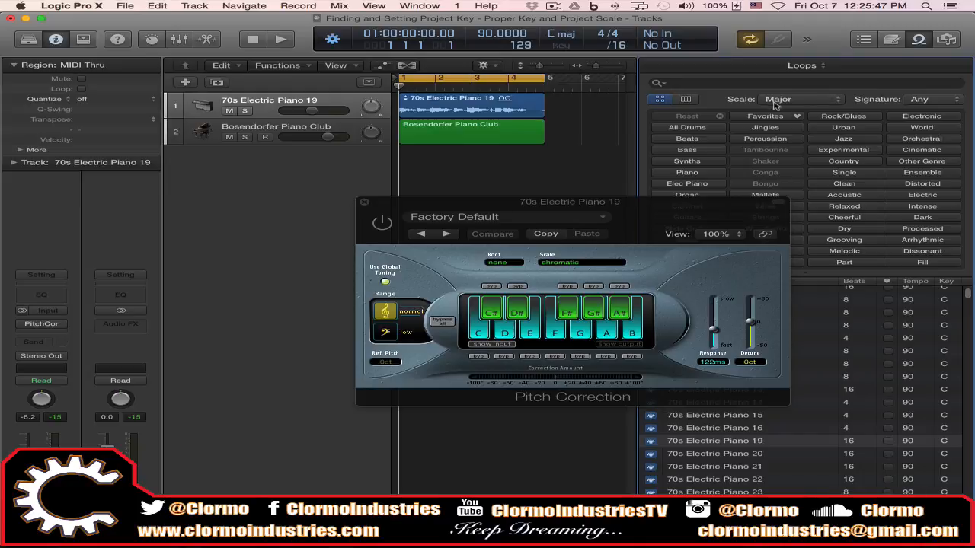
{"action": "left_click", "coordinate": [918, 40]}
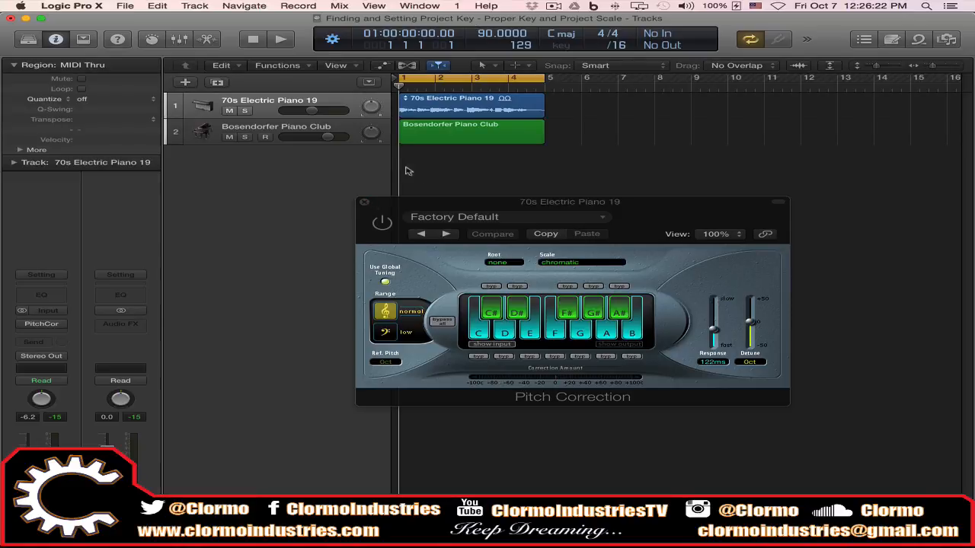
{"action": "left_click", "coordinate": [364, 206]}
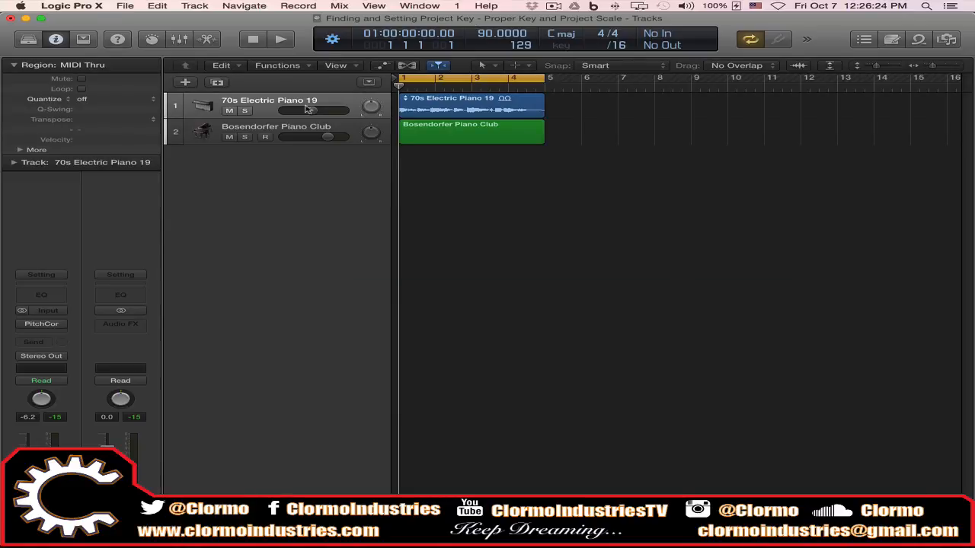
- Switch to KeyFinder to view its Batch Analysis window and its Detected key column, and return to Logic Pro X
{"action": "left_click", "coordinate": [313, 104]}
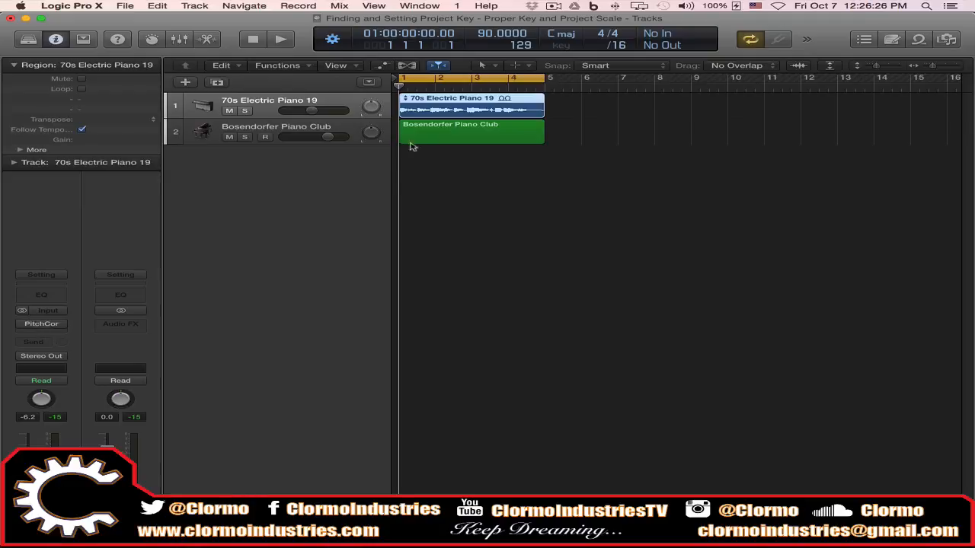
{"action": "left_click", "coordinate": [540, 369]}
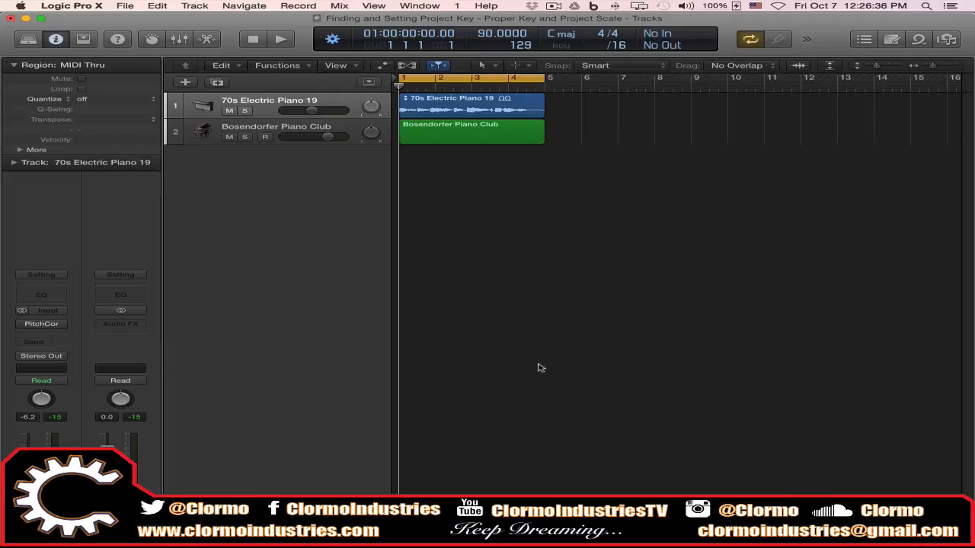
{"action": "key", "text": "super+Tab"}
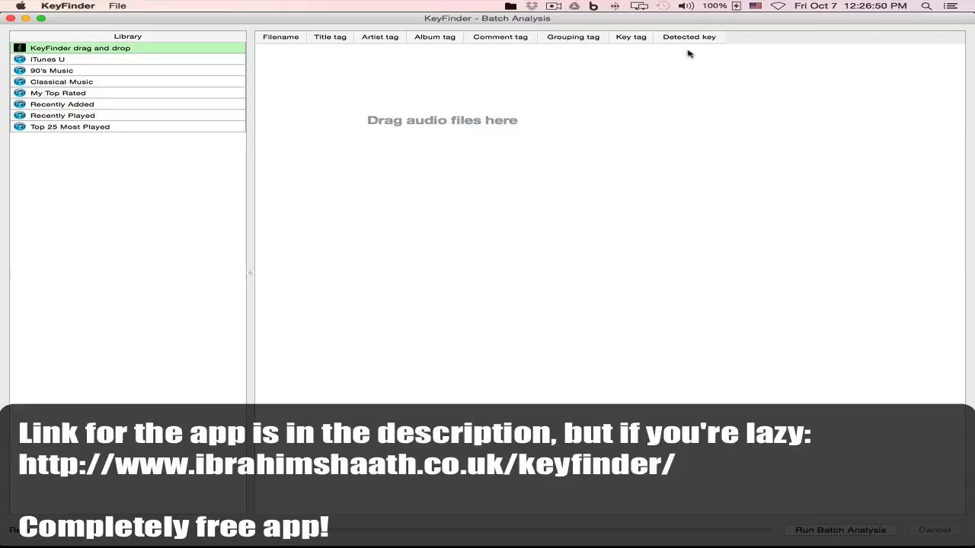
{"action": "key", "text": "super+Tab"}
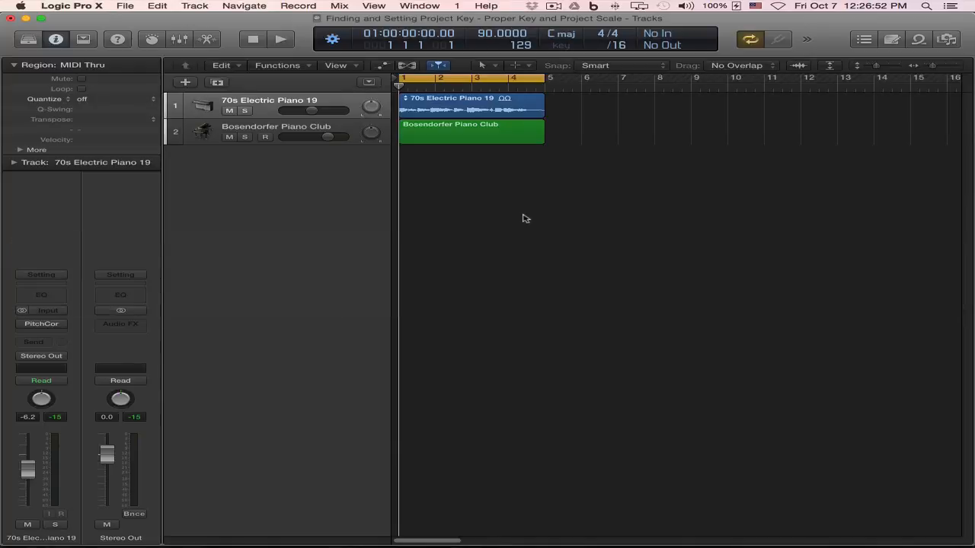
- Switch to Finder to locate 70s Electric Piano 19.caf in the Jam Pack 1 folder, and close that folder's tab
{"action": "left_click", "coordinate": [453, 108]}
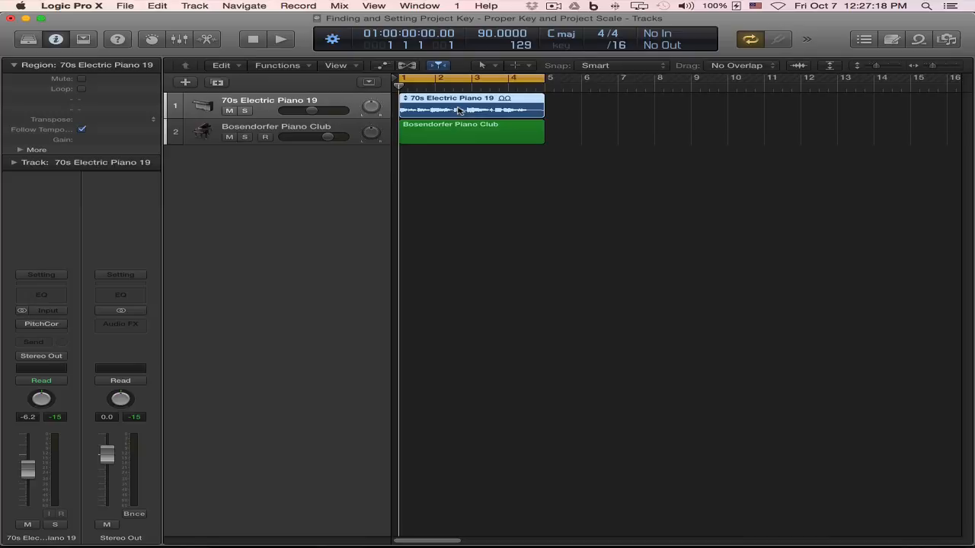
{"action": "left_click", "coordinate": [513, 235]}
{"action": "left_click", "coordinate": [489, 112]}
{"action": "key", "text": "super+Tab"}
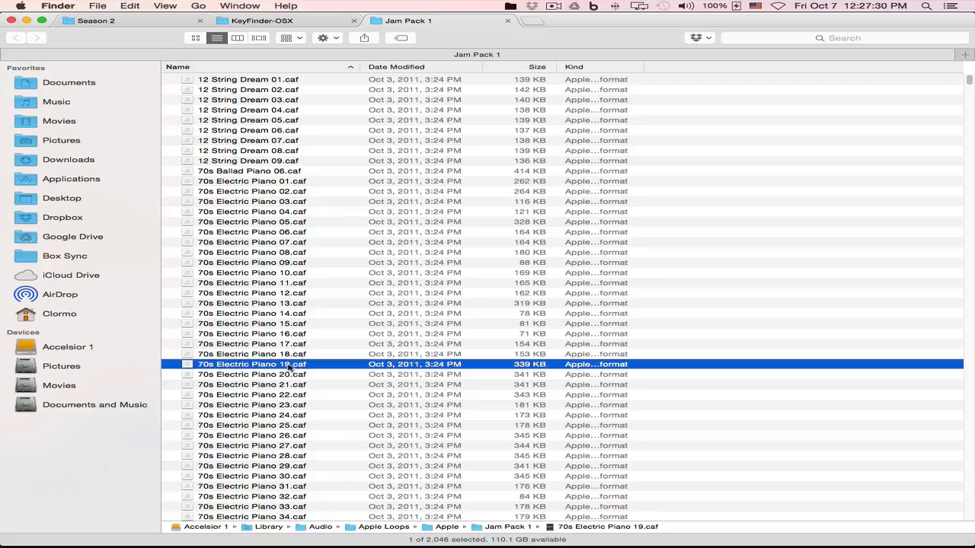
{"action": "left_click", "coordinate": [508, 21]}
- Add 70s Electric Piano 19.caf from the KeyFinder-OSX folder in Finder to KeyFinder's batch analysis list
{"action": "key", "text": "super+Tab"}
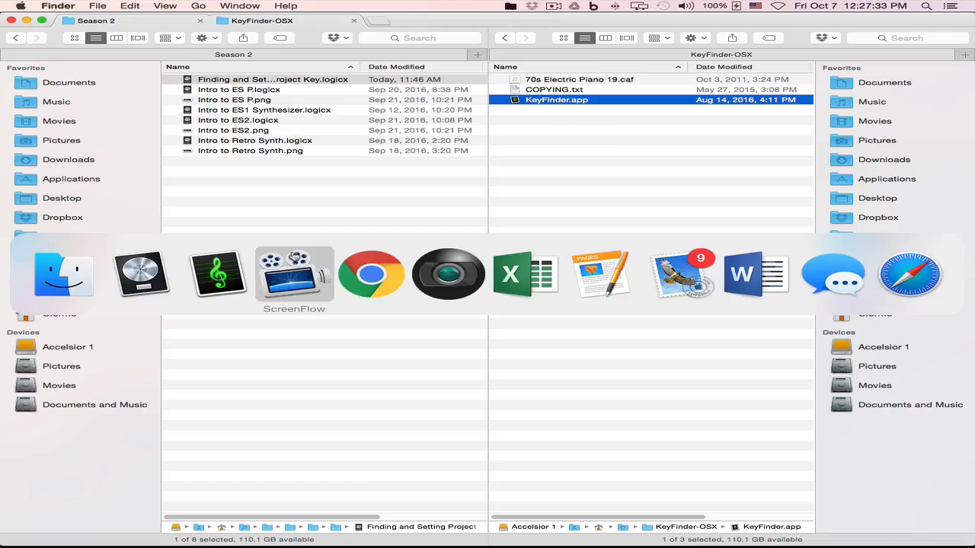
{"action": "left_click", "coordinate": [221, 284]}
{"action": "key", "text": "super+Tab"}
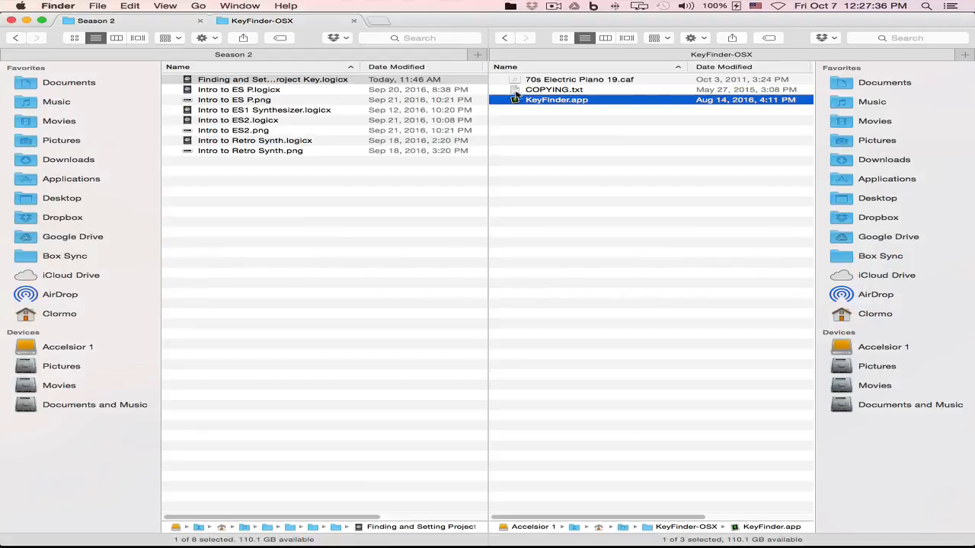
{"action": "left_click", "coordinate": [547, 81]}
{"action": "left_click_drag", "start_coordinate": [547, 82], "coordinate": [513, 225]}
{"action": "key", "text": "F3"}
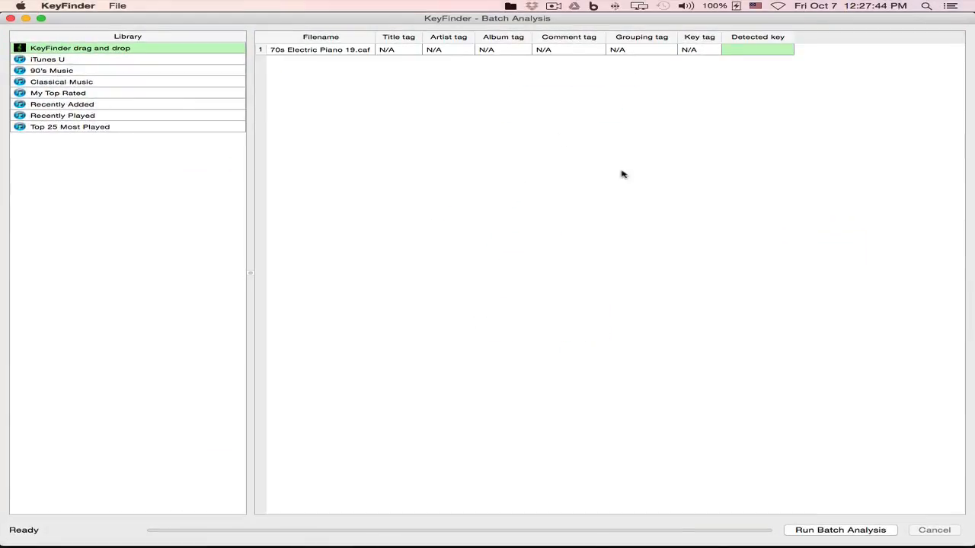
- Run the batch analysis on the loop file in KeyFinder and switch back to Logic Pro X
{"action": "left_click", "coordinate": [832, 532]}
{"action": "key", "text": "super+Tab"}
{"action": "key", "text": "super+Tab"}
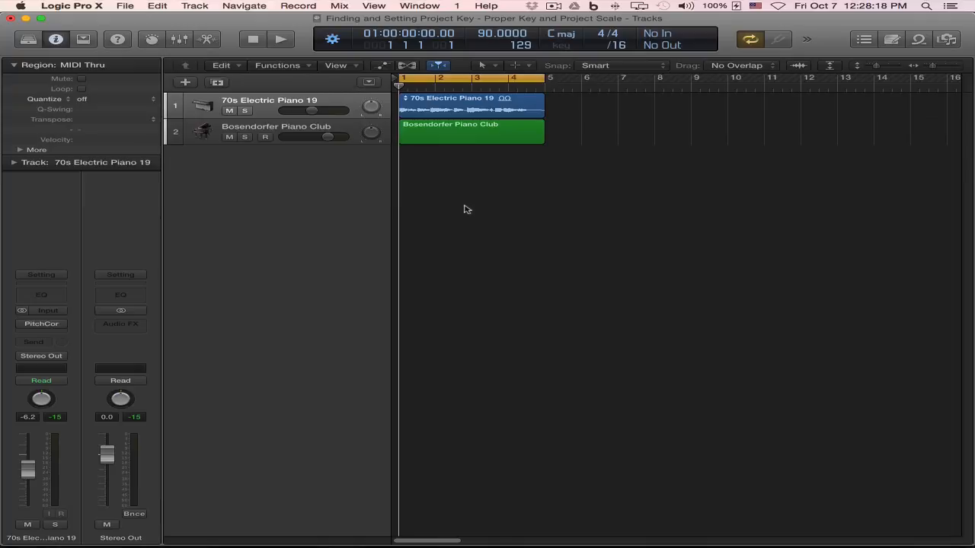
- Select the Bosendorfer Piano Club track and show the global tracks
{"action": "left_click", "coordinate": [322, 131]}
{"action": "left_click", "coordinate": [584, 215]}
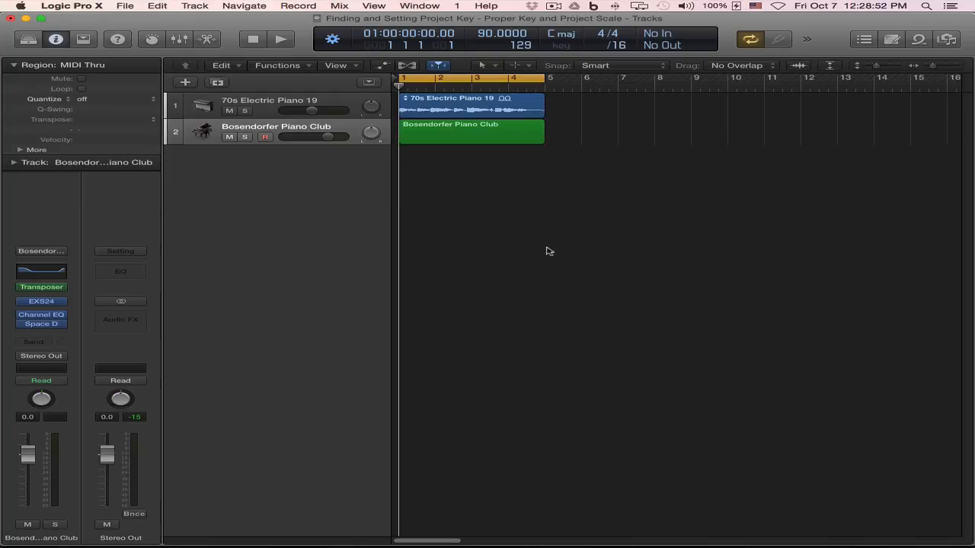
{"action": "left_click", "coordinate": [368, 81]}
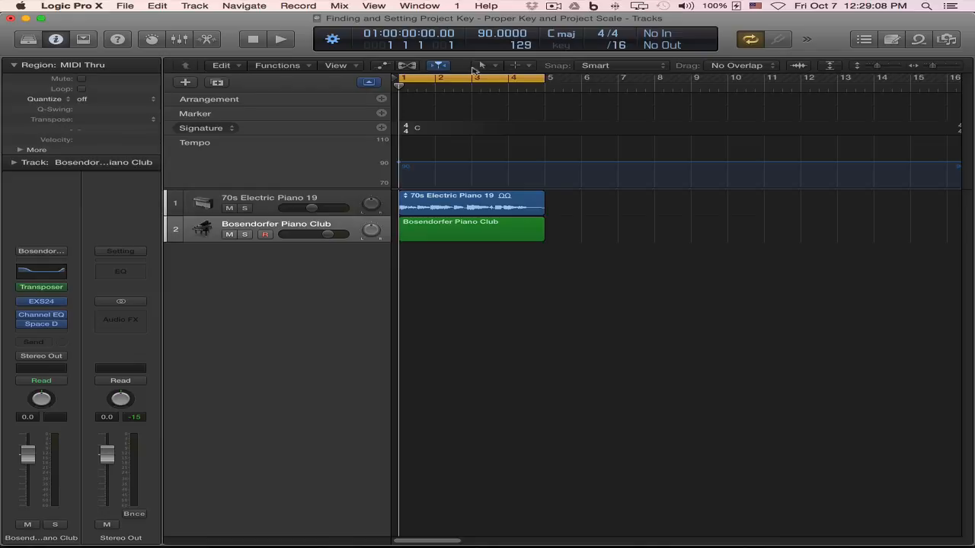
- Replace the Transposer MIDI effect on the Bosendorfer Piano Club track with a fresh Transposer, and move its window clear of the track headers
{"action": "mouse_move", "coordinate": [44, 291]}
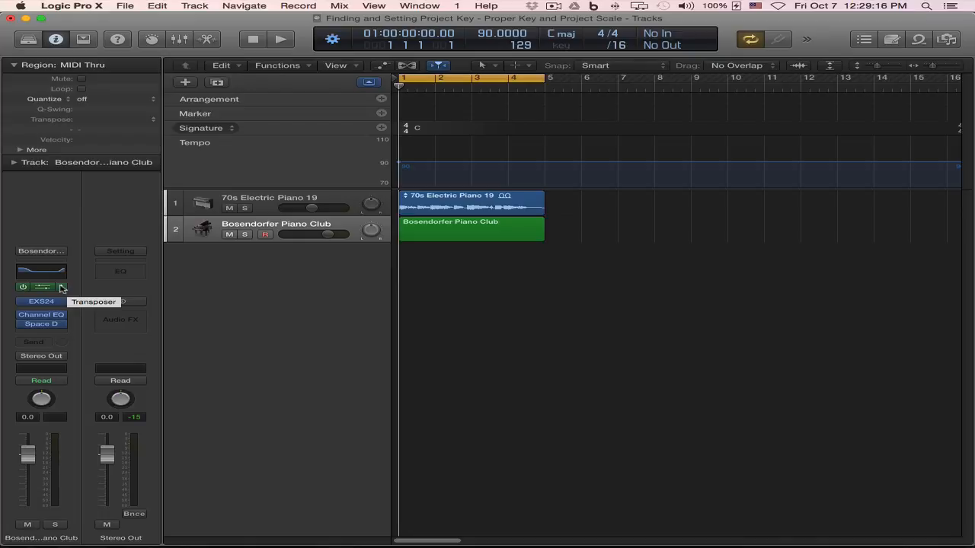
{"action": "left_click", "coordinate": [62, 287]}
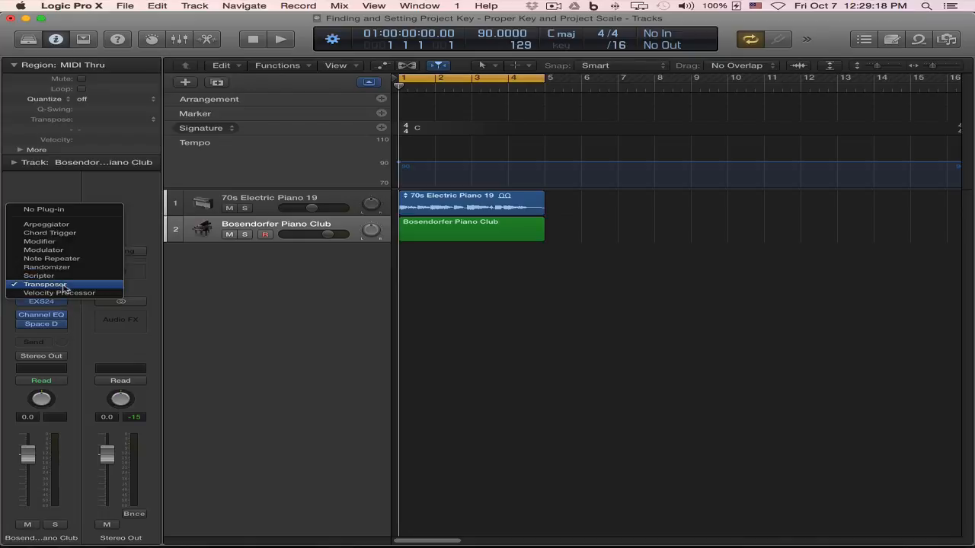
{"action": "left_click", "coordinate": [67, 210]}
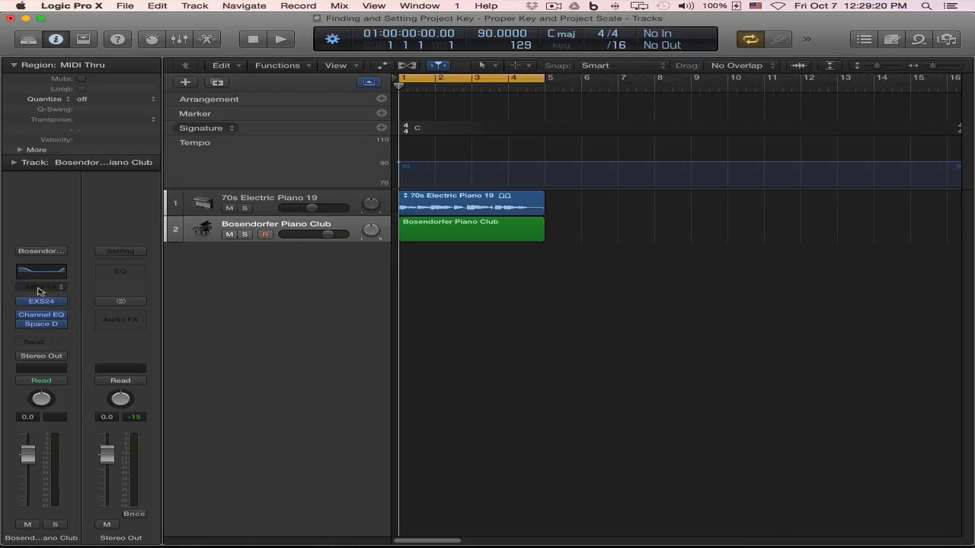
{"action": "left_click", "coordinate": [61, 289]}
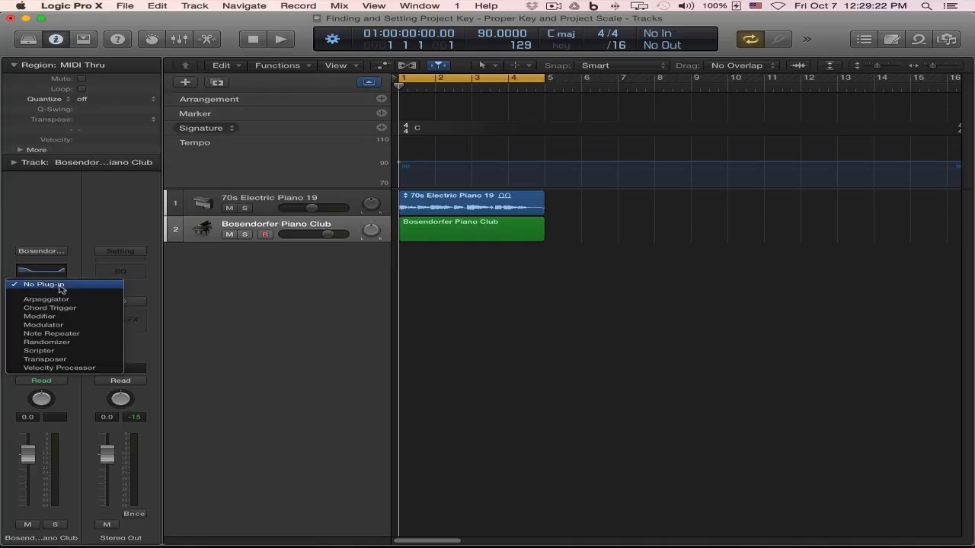
{"action": "left_click", "coordinate": [46, 359]}
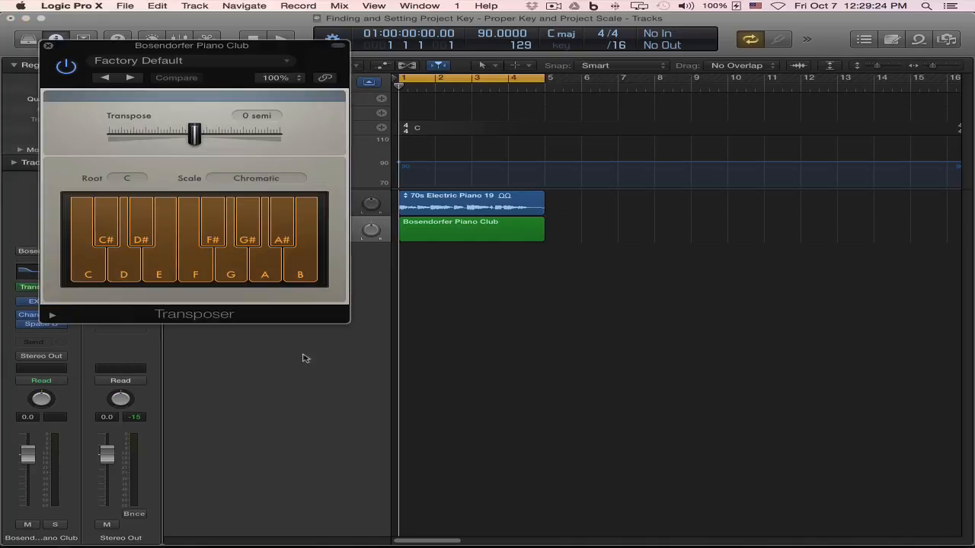
{"action": "left_click_drag", "start_coordinate": [218, 49], "coordinate": [753, 85]}
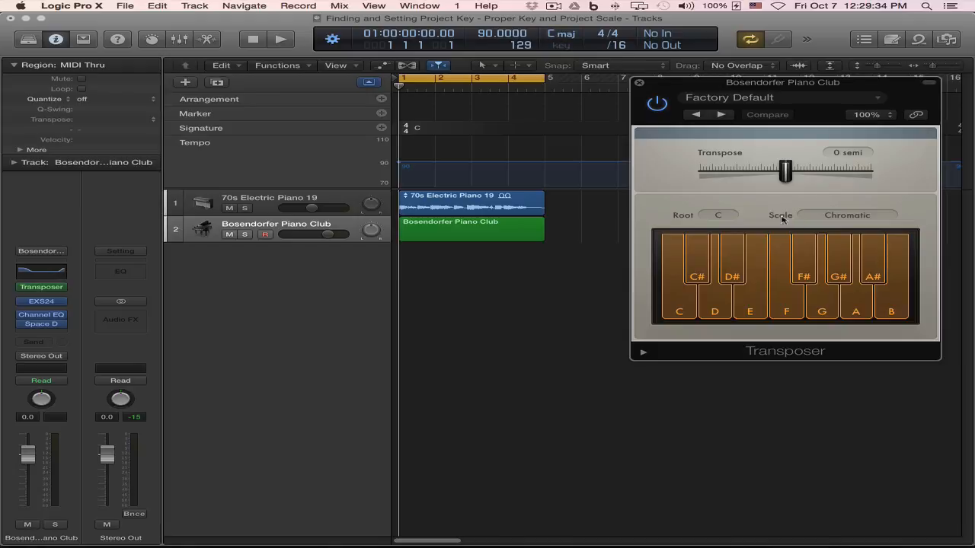
- Set the Transposer's scale to Major on the Bosendorfer Piano Club track
{"action": "left_click", "coordinate": [830, 217]}
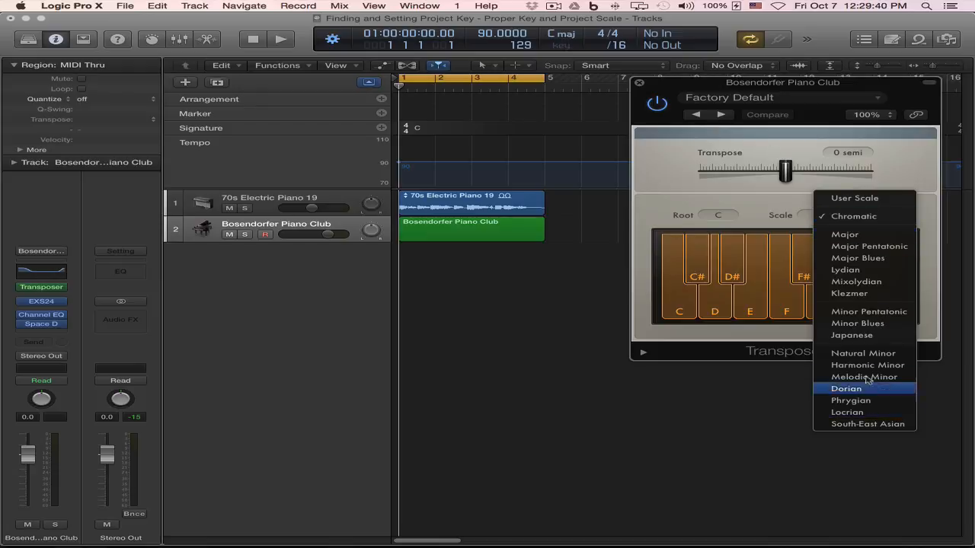
{"action": "left_click", "coordinate": [856, 239]}
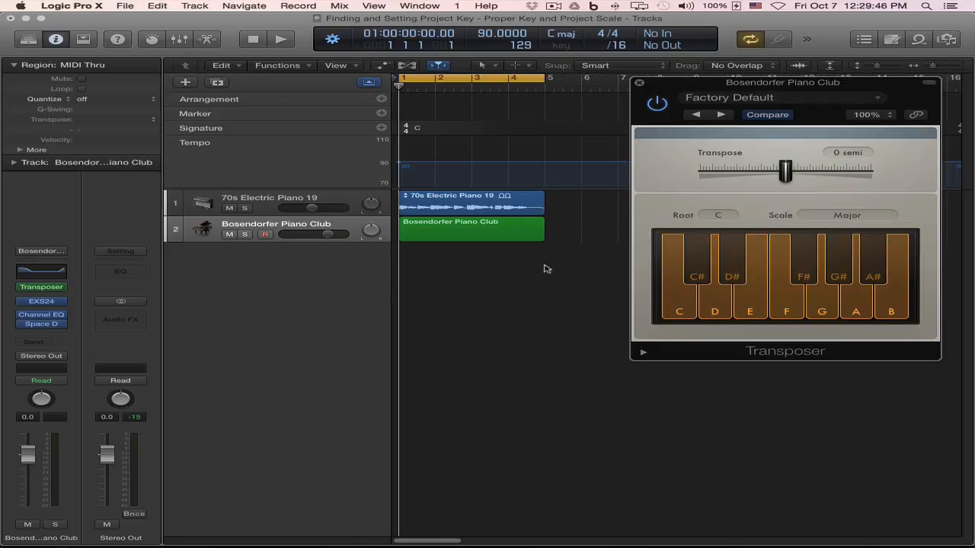
- Open the Bosendorfer Piano Club region in the Piano Roll, audition the keys around C2, and close the editor
{"action": "left_click", "coordinate": [492, 233]}
{"action": "double_click", "coordinate": [493, 232]}
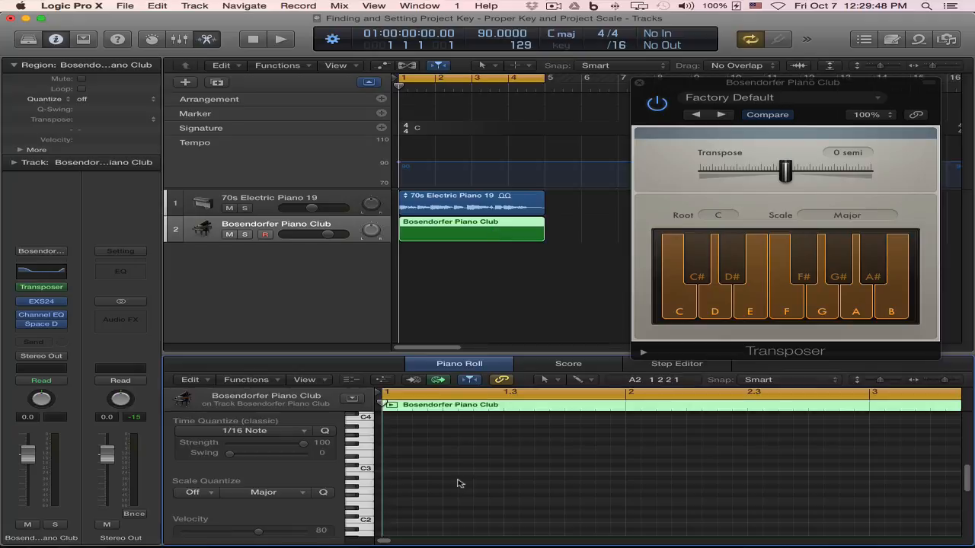
{"action": "left_click", "coordinate": [367, 519]}
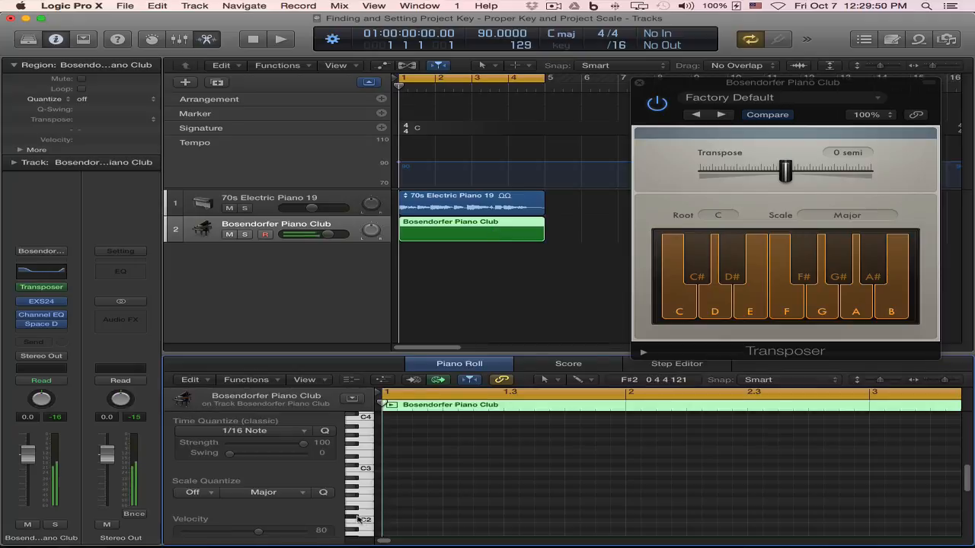
{"action": "left_click", "coordinate": [364, 516]}
{"action": "left_click", "coordinate": [364, 518]}
{"action": "left_click", "coordinate": [365, 520]}
{"action": "left_click", "coordinate": [364, 521]}
{"action": "left_click", "coordinate": [353, 518]}
{"action": "left_click", "coordinate": [361, 521]}
{"action": "left_click", "coordinate": [352, 519]}
{"action": "left_click", "coordinate": [351, 520]}
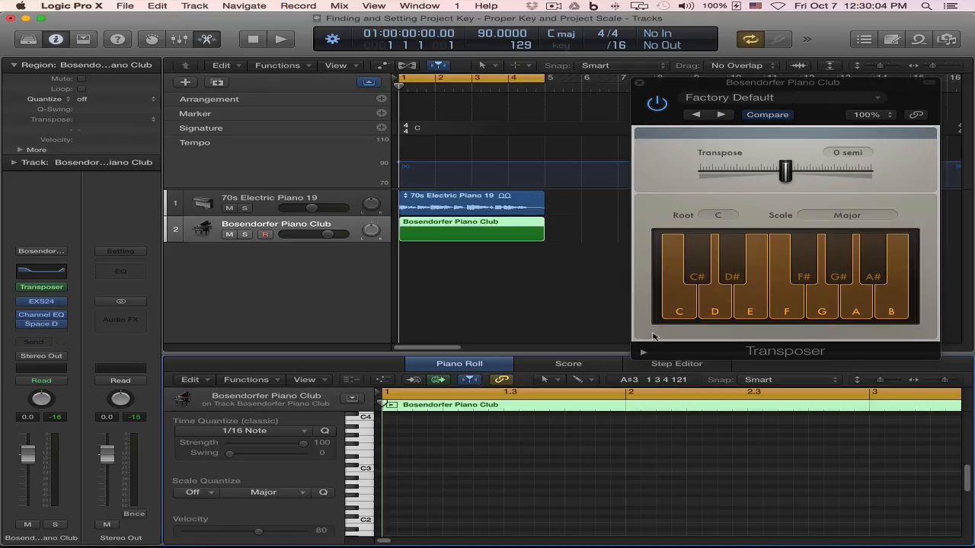
{"action": "double_click", "coordinate": [488, 236]}
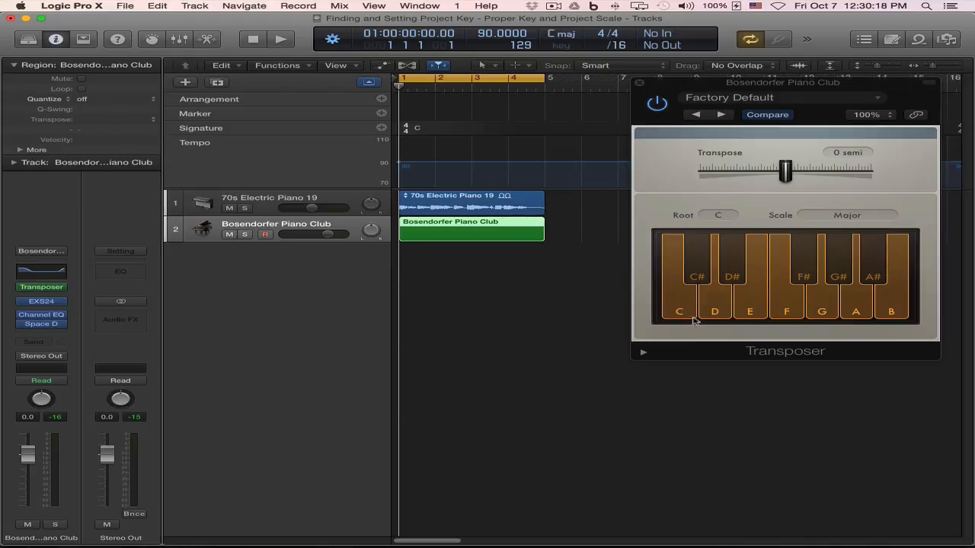
- Reopen the piano region's Piano Roll, audition the scale's end notes on the keyboard at C2 and C3, and close it
{"action": "double_click", "coordinate": [503, 229]}
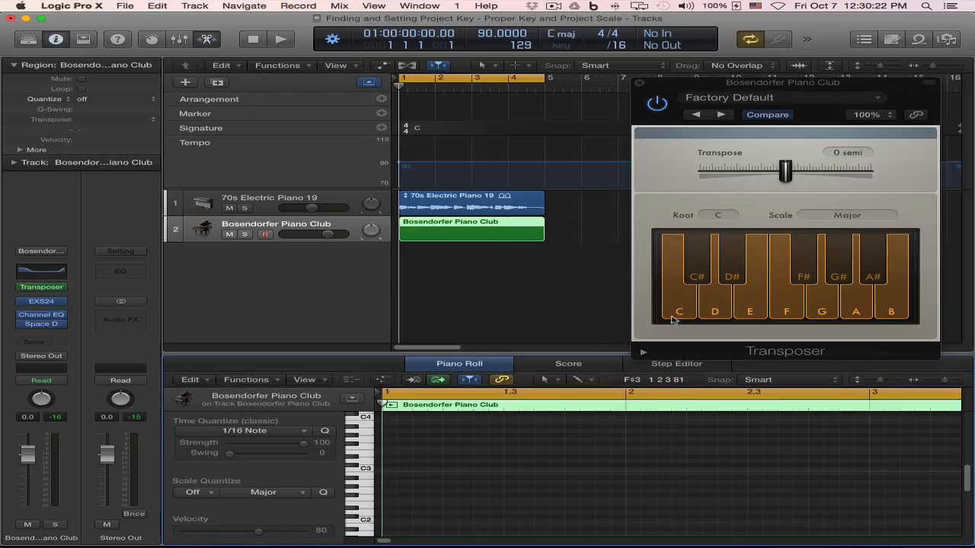
{"action": "left_click", "coordinate": [363, 523]}
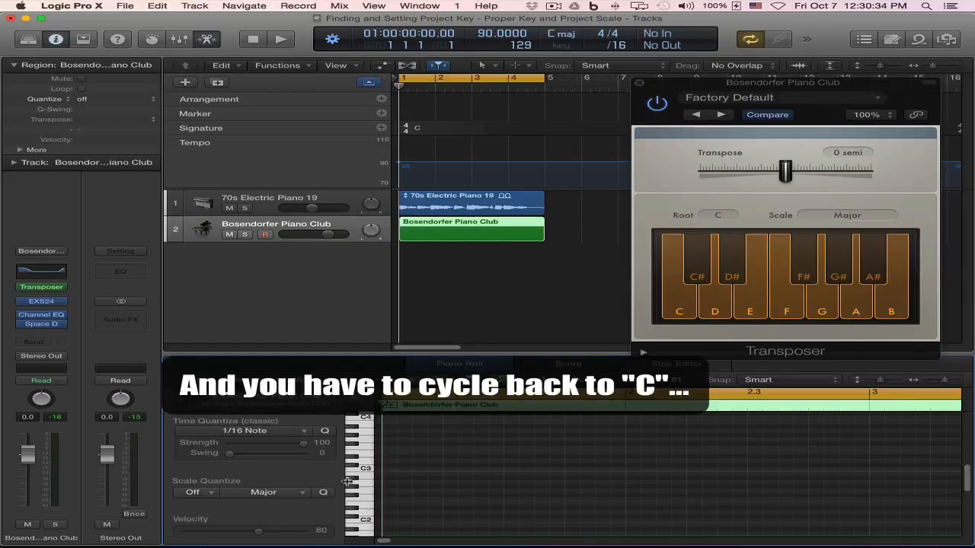
{"action": "left_click", "coordinate": [367, 521]}
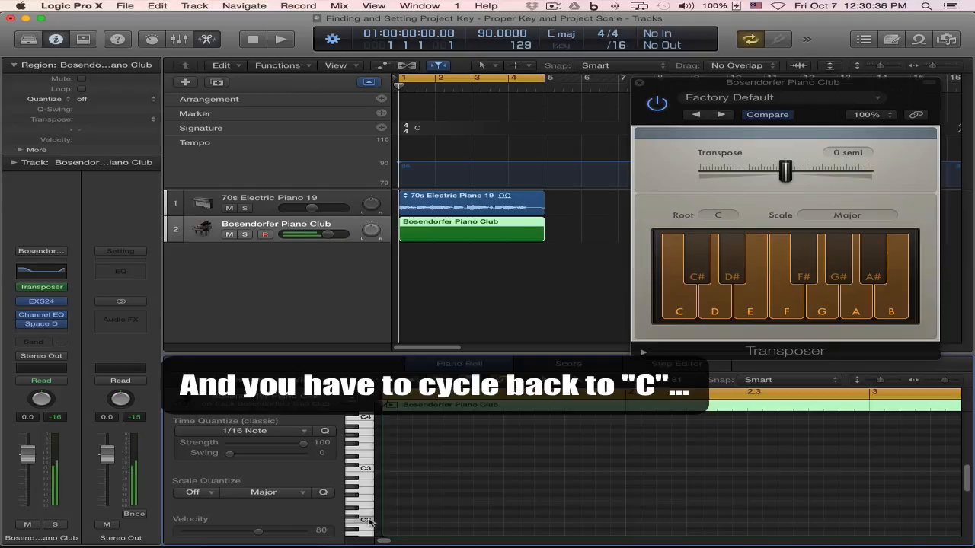
{"action": "left_click", "coordinate": [365, 478]}
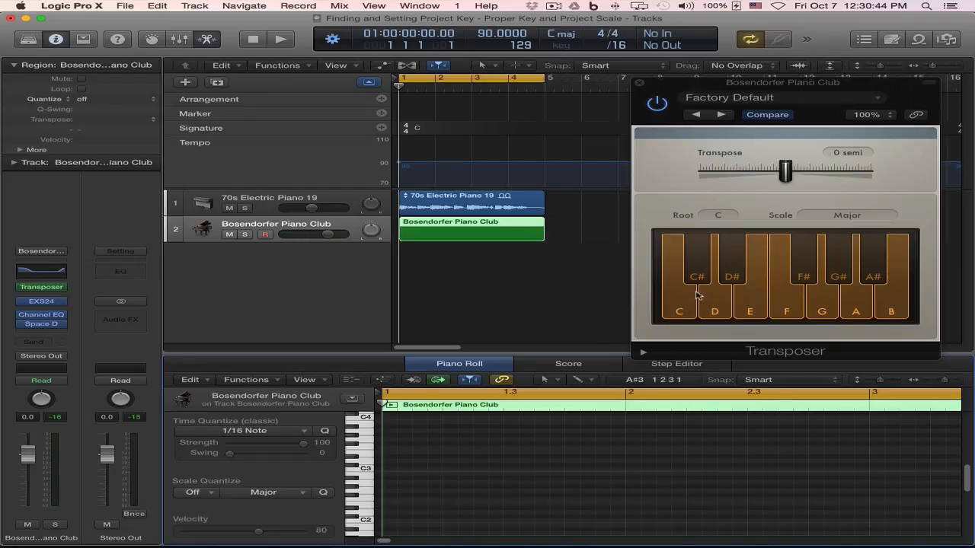
{"action": "key", "text": "p"}
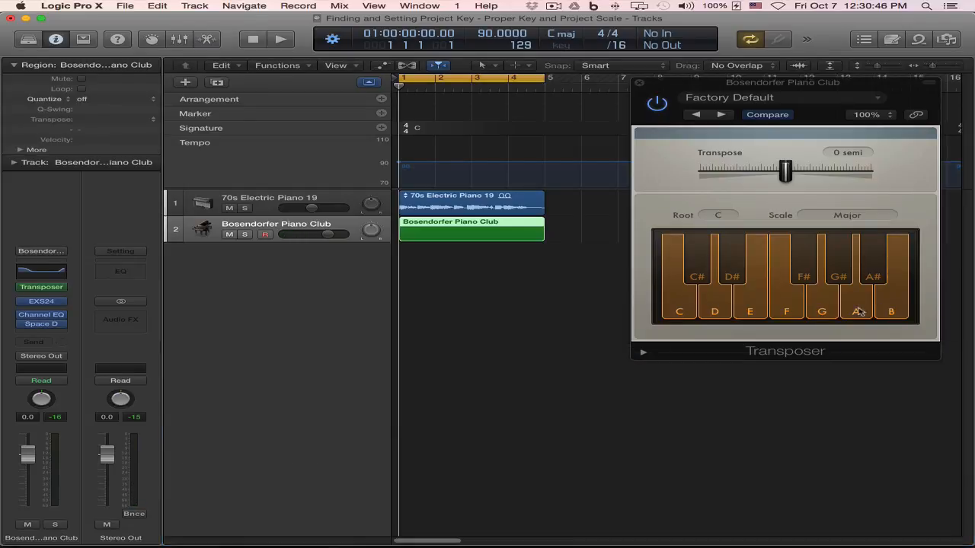
- Close the Transposer window and view the project key choices in the control bar display without changing the key
{"action": "left_click", "coordinate": [638, 83]}
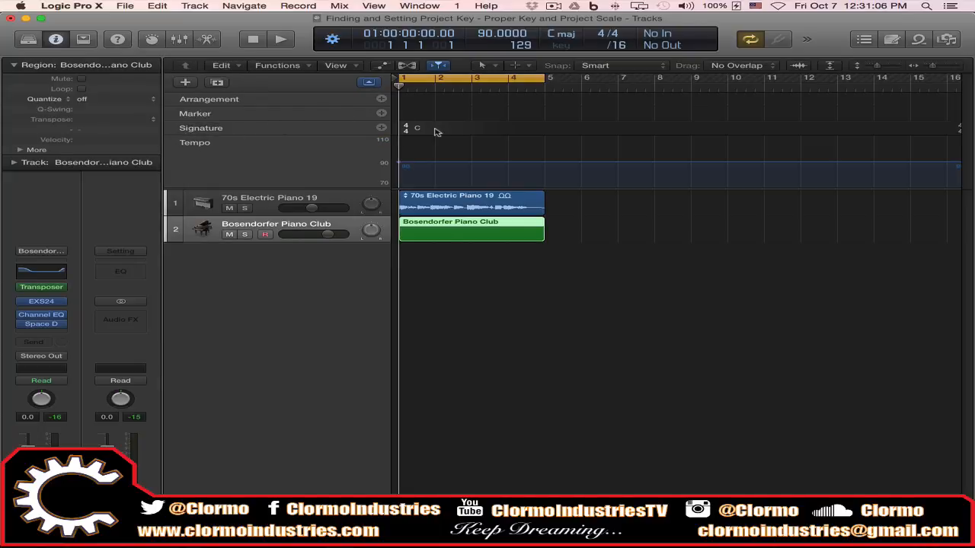
{"action": "left_click", "coordinate": [556, 35]}
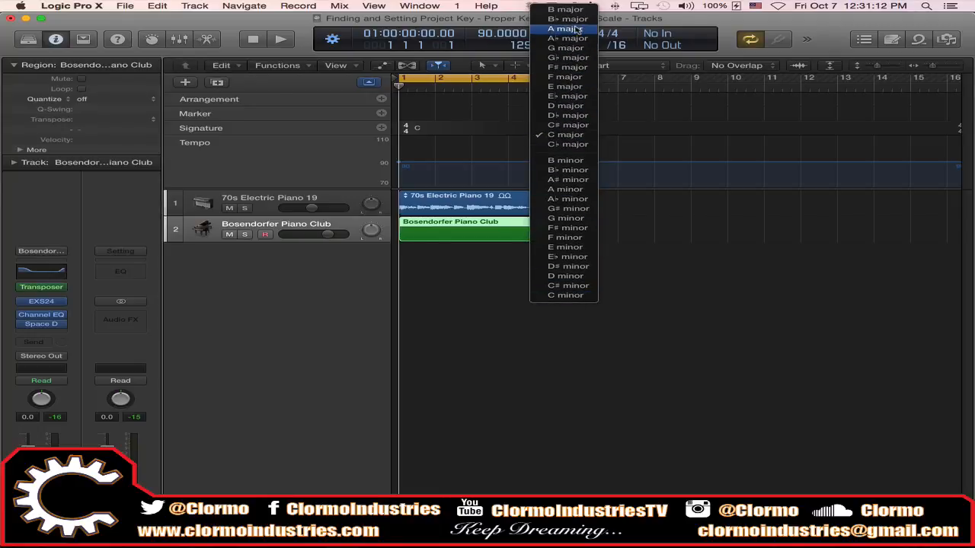
{"action": "left_click", "coordinate": [681, 25]}
{"action": "left_click", "coordinate": [561, 33]}
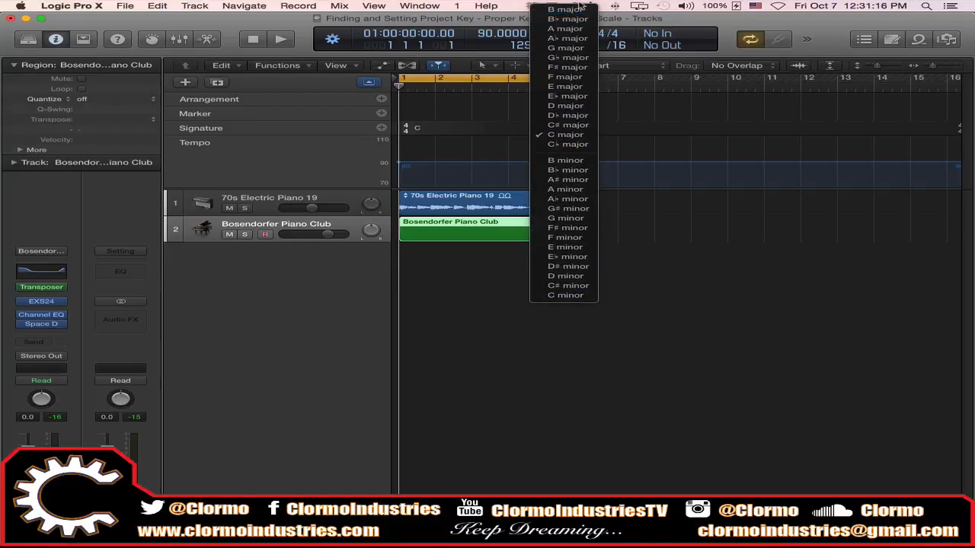
{"action": "left_click", "coordinate": [714, 313]}
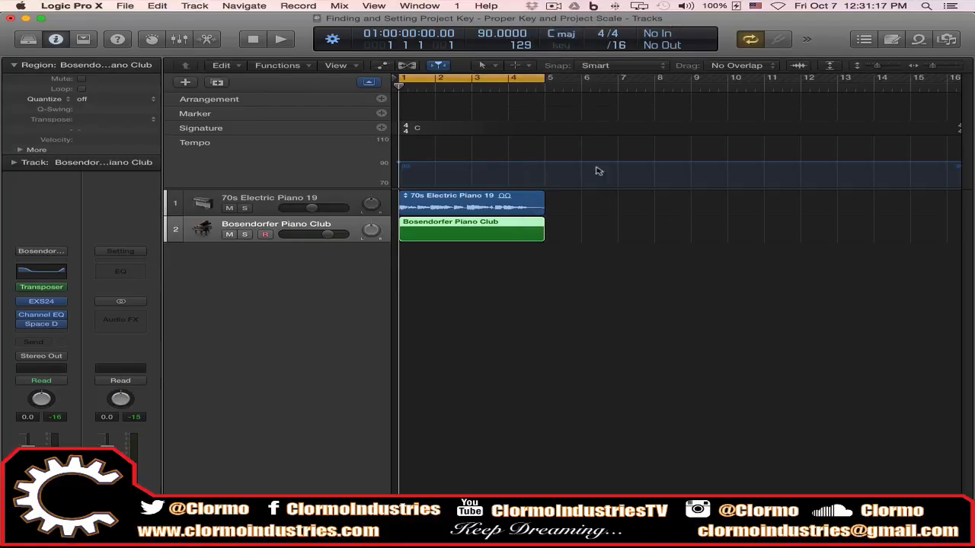
{"action": "right_click", "coordinate": [428, 129]}
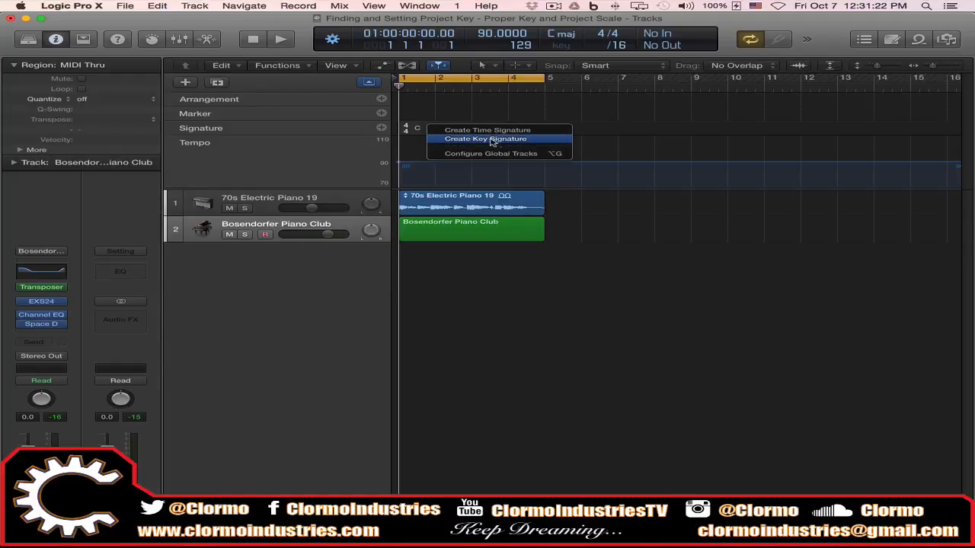
{"action": "left_click", "coordinate": [518, 140]}
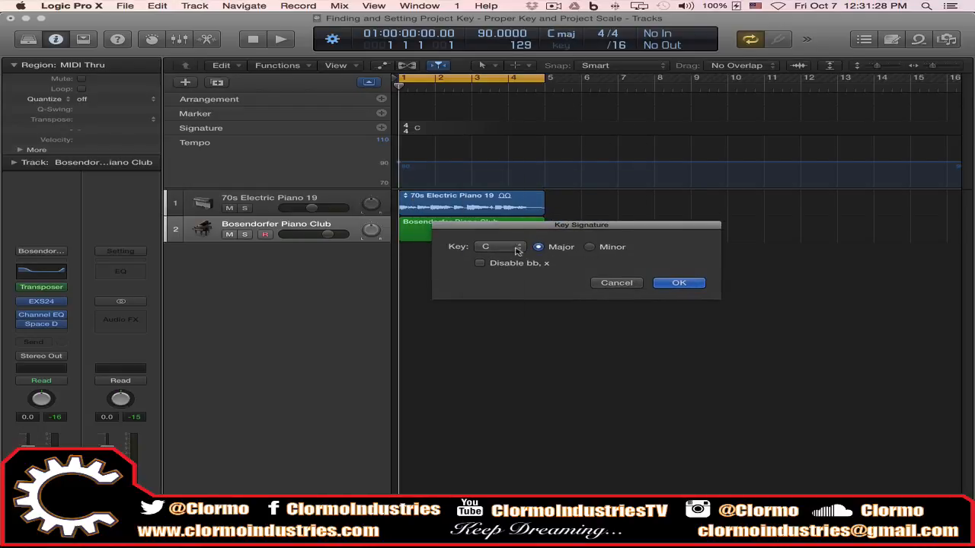
{"action": "left_click", "coordinate": [520, 252]}
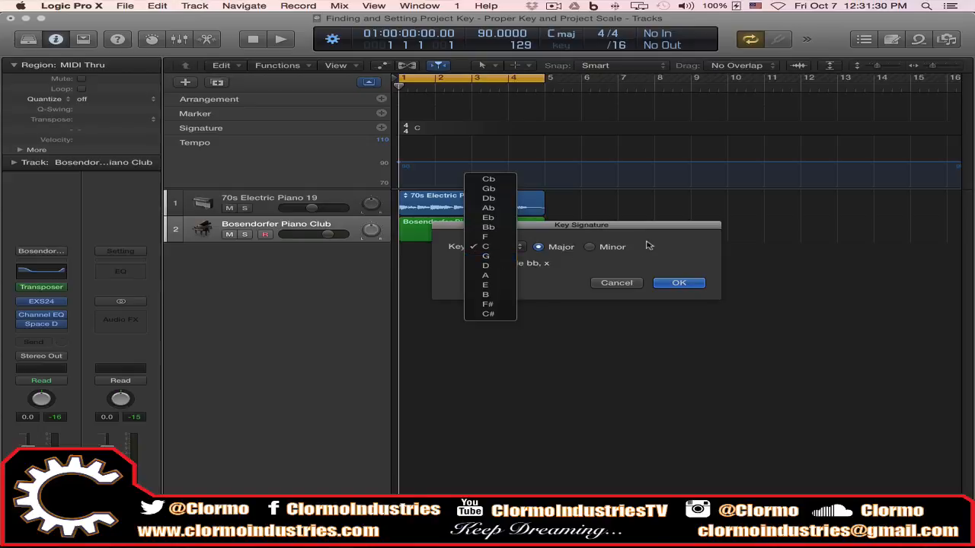
{"action": "left_click", "coordinate": [677, 237]}
{"action": "left_click", "coordinate": [630, 287]}
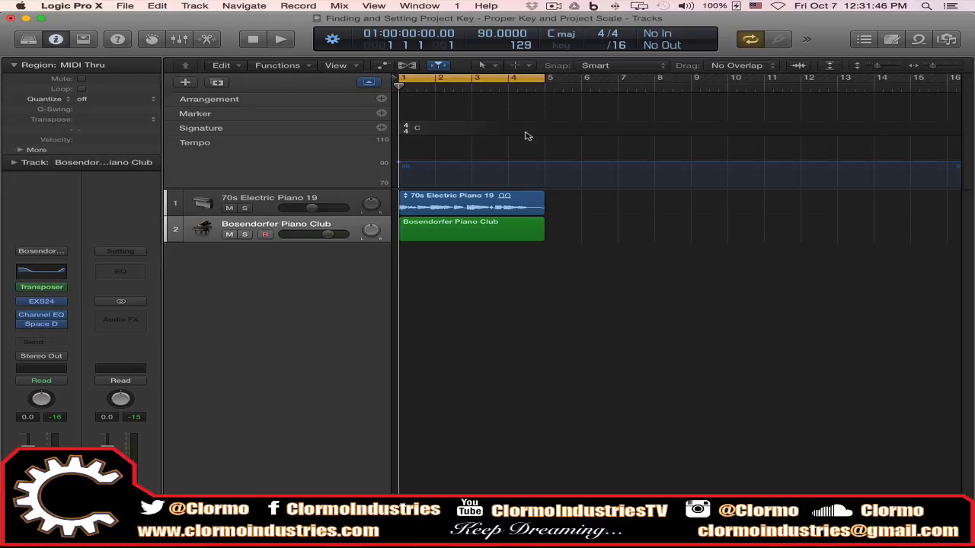
- Position the playhead at bar 3 and create a G major key signature at bar 4 in the Signature track
{"action": "left_click_drag", "start_coordinate": [398, 84], "coordinate": [472, 84]}
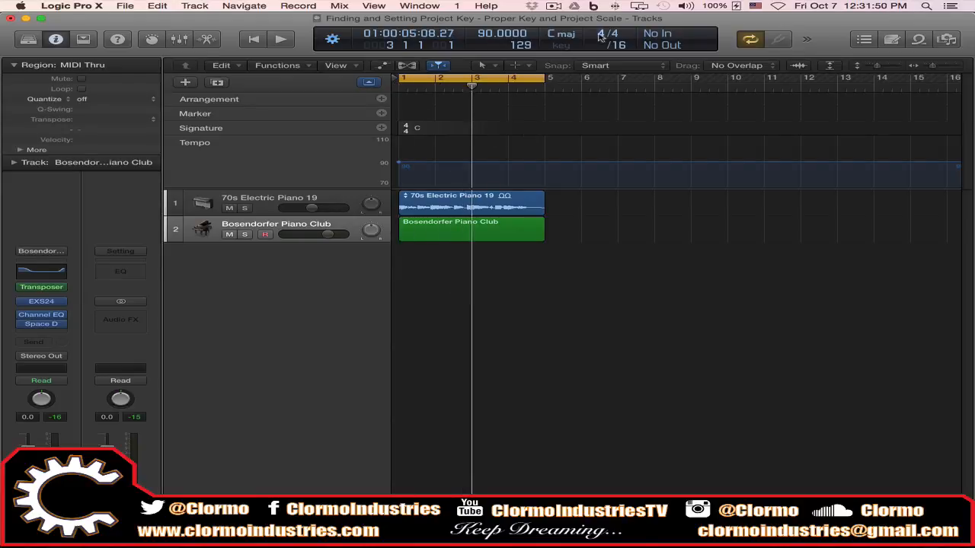
{"action": "left_click_drag", "start_coordinate": [439, 86], "coordinate": [472, 84]}
{"action": "right_click", "coordinate": [495, 130]}
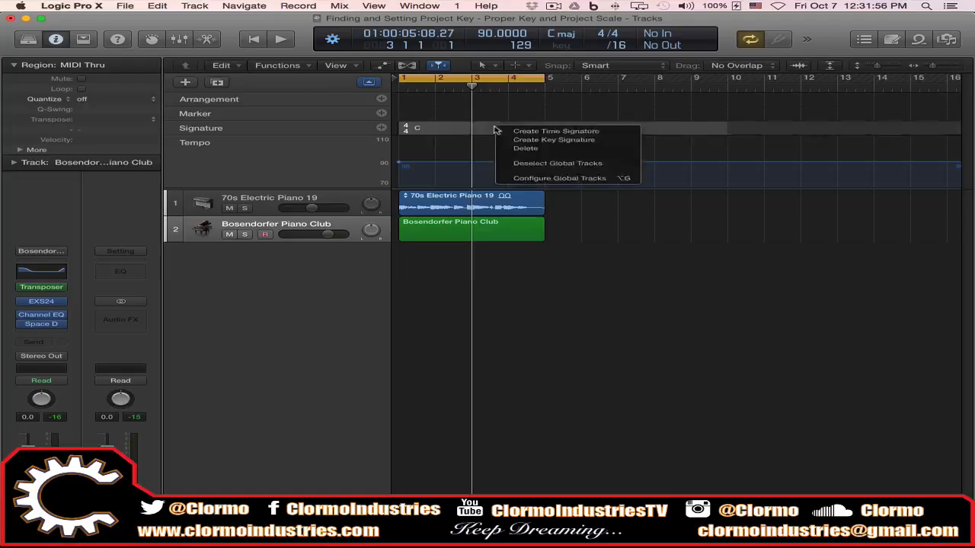
{"action": "left_click", "coordinate": [544, 140]}
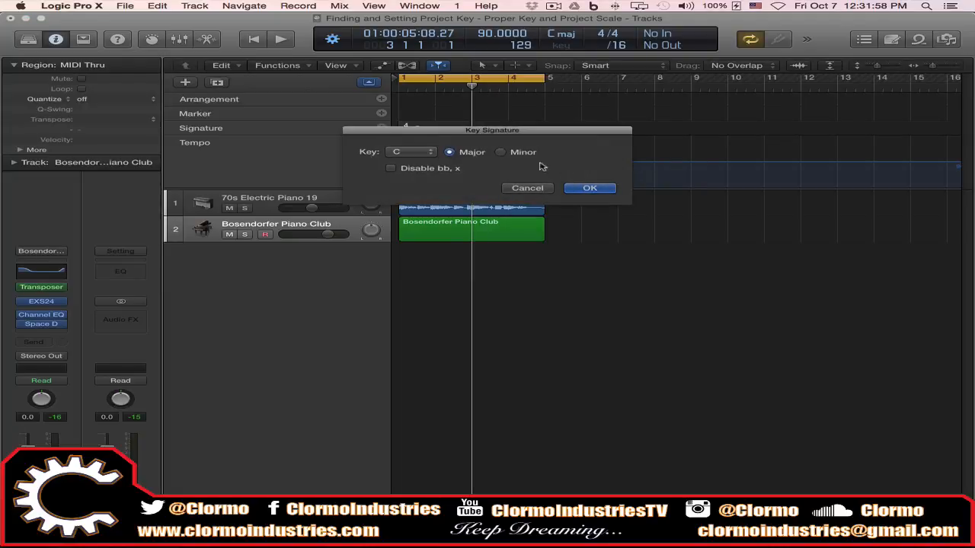
{"action": "left_click", "coordinate": [431, 153]}
{"action": "left_click", "coordinate": [397, 162]}
{"action": "left_click", "coordinate": [583, 187]}
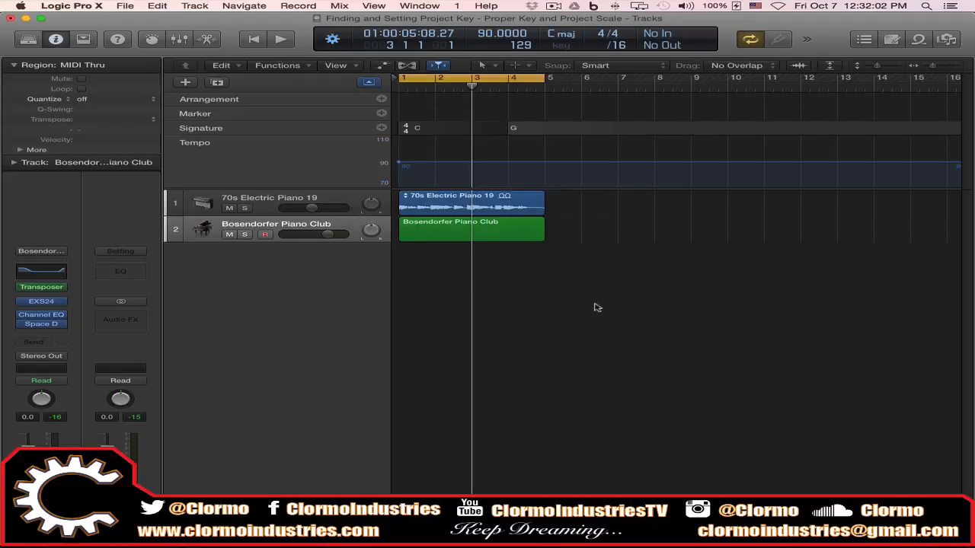
- Move the playhead between bars 3 and 4 to check the project key on each side of the G key signature
{"action": "left_click_drag", "start_coordinate": [472, 86], "coordinate": [508, 86]}
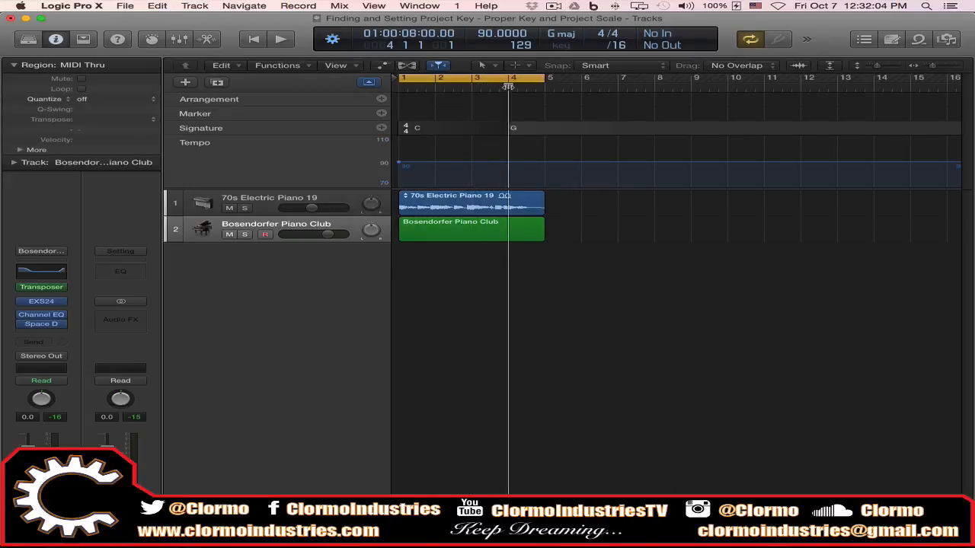
{"action": "left_click", "coordinate": [465, 86]}
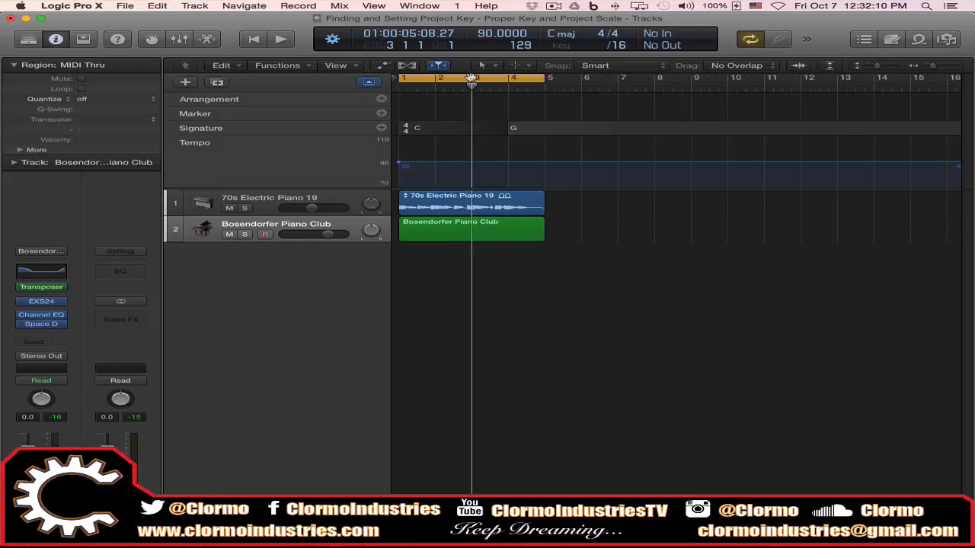
{"action": "left_click", "coordinate": [505, 86]}
- Move the playhead to the middle of bar 8 and create an A minor key signature at bar 9
{"action": "mouse_move", "coordinate": [506, 86]}
{"action": "left_mouse_down"}
{"action": "mouse_move", "coordinate": [404, 86]}
{"action": "mouse_move", "coordinate": [672, 84]}
{"action": "left_mouse_up"}
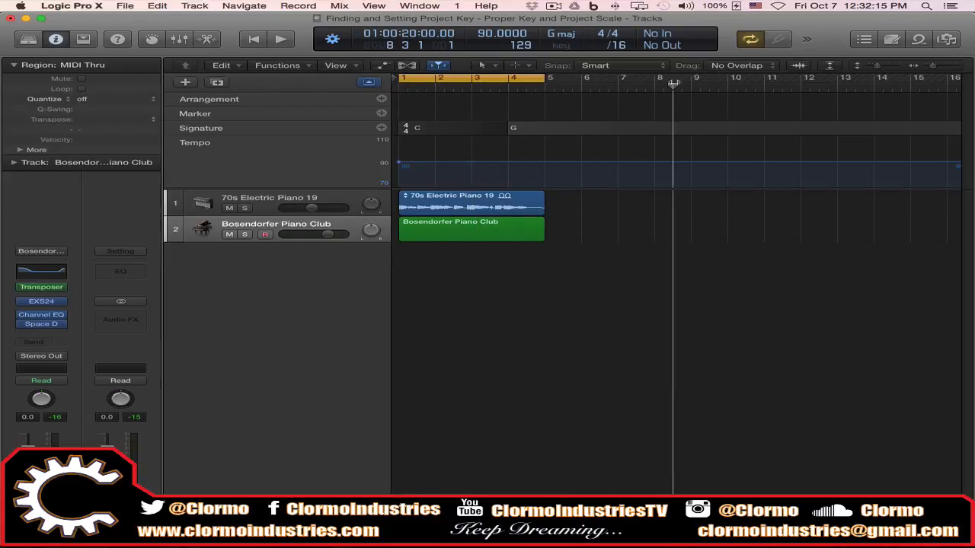
{"action": "right_click", "coordinate": [710, 127]}
{"action": "left_click", "coordinate": [734, 138]}
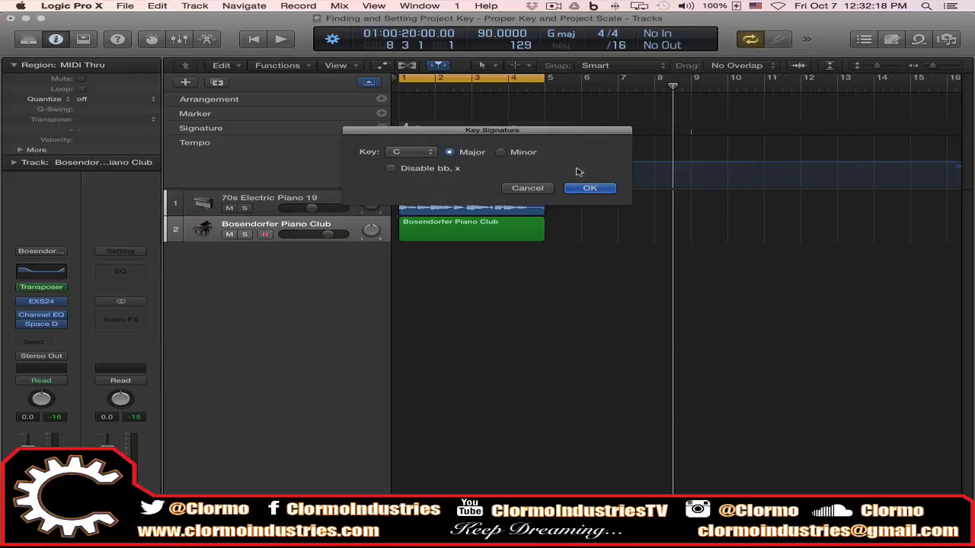
{"action": "left_click", "coordinate": [432, 157]}
{"action": "left_click", "coordinate": [404, 180]}
{"action": "left_click", "coordinate": [502, 153]}
{"action": "left_click", "coordinate": [590, 188]}
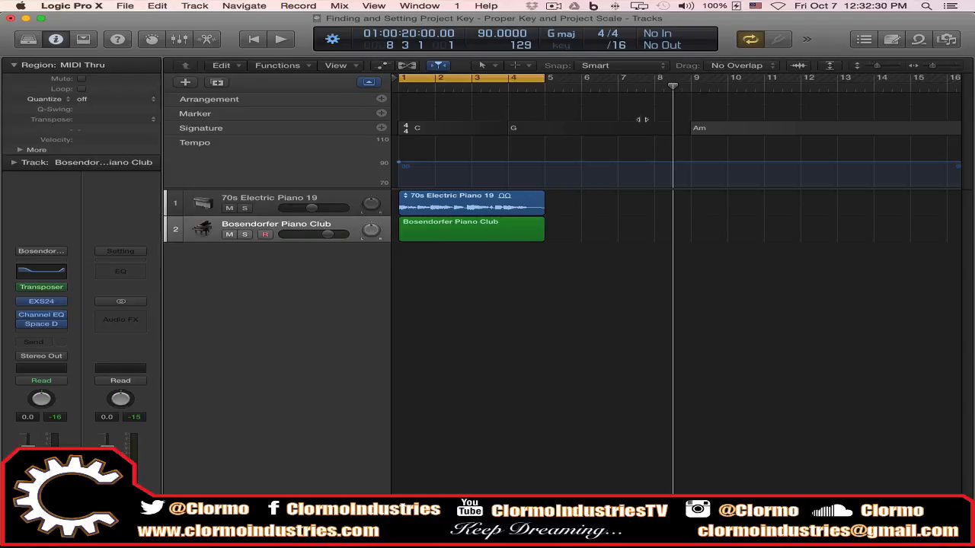
- Move the playhead to bar 9 and back to the project's opening section to check the key changes
{"action": "left_click_drag", "start_coordinate": [673, 90], "coordinate": [691, 86]}
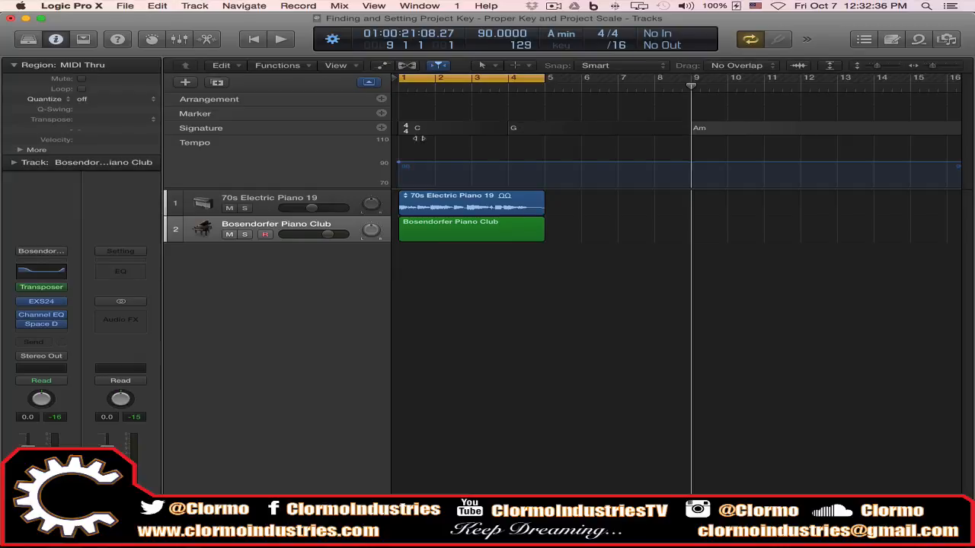
{"action": "key", "text": "Return"}
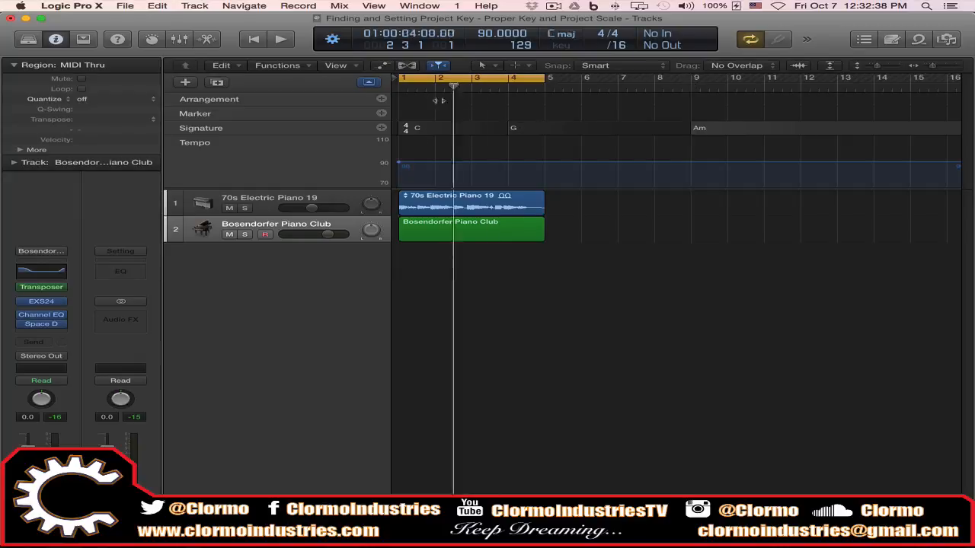